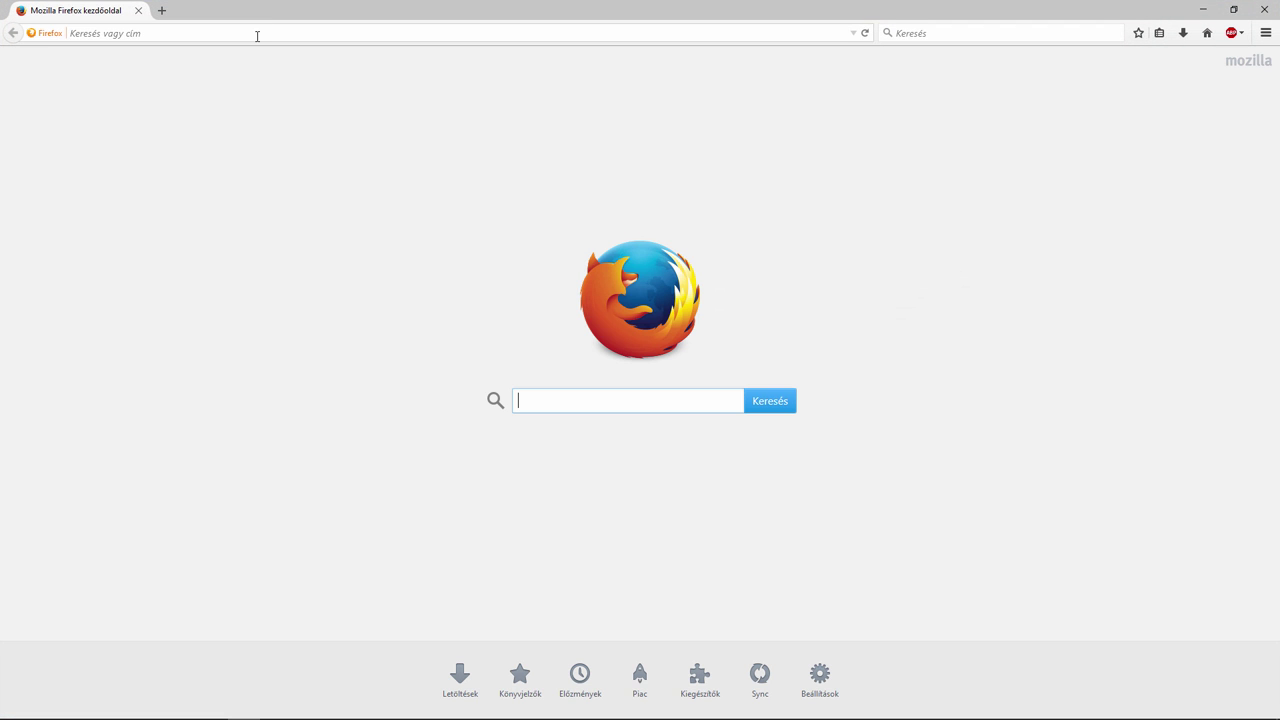
{"action": "type", "text": "w"}
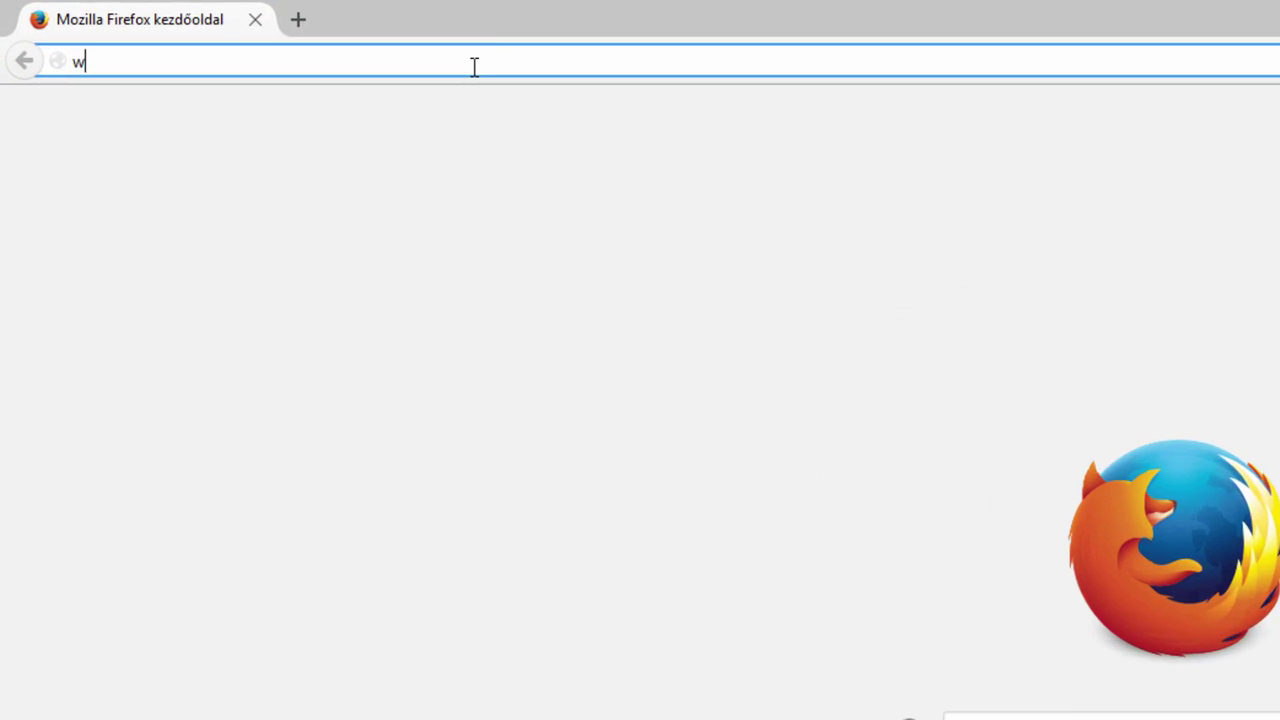
{"action": "type", "text": "w"}
{"action": "type", "text": "w"}
{"action": "type", "text": "."}
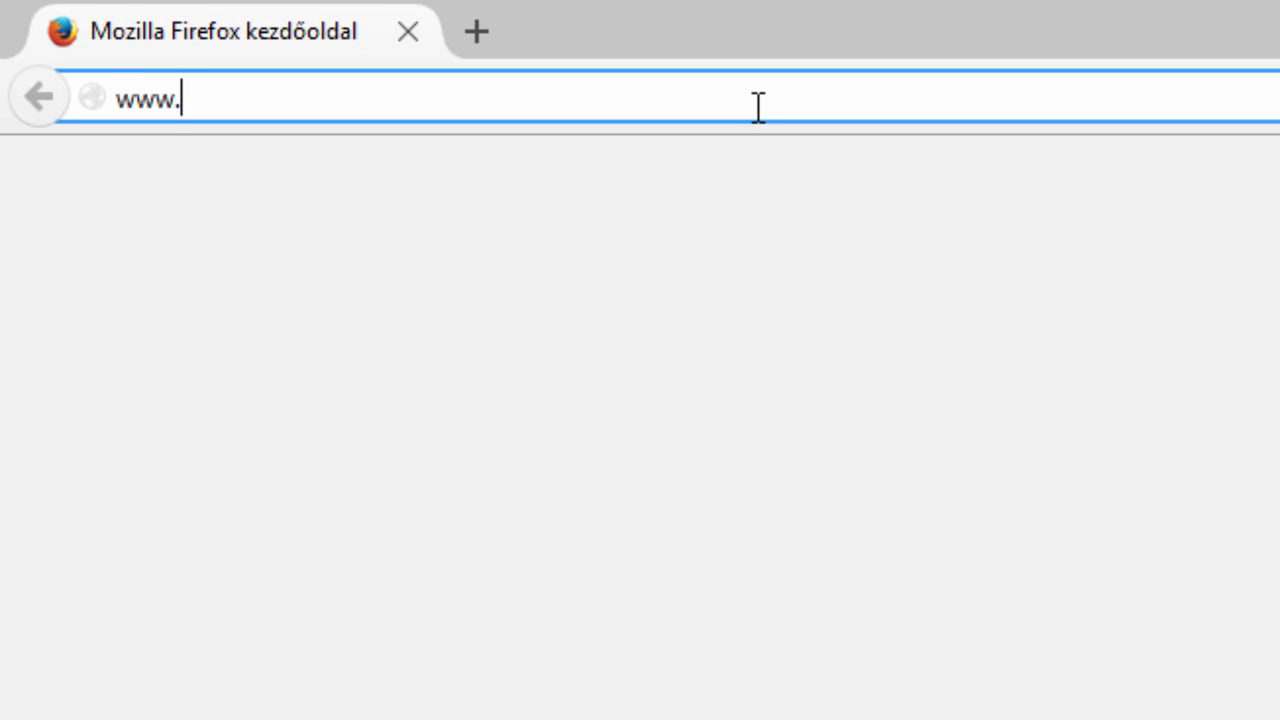
{"action": "type", "text": "autodesk."}
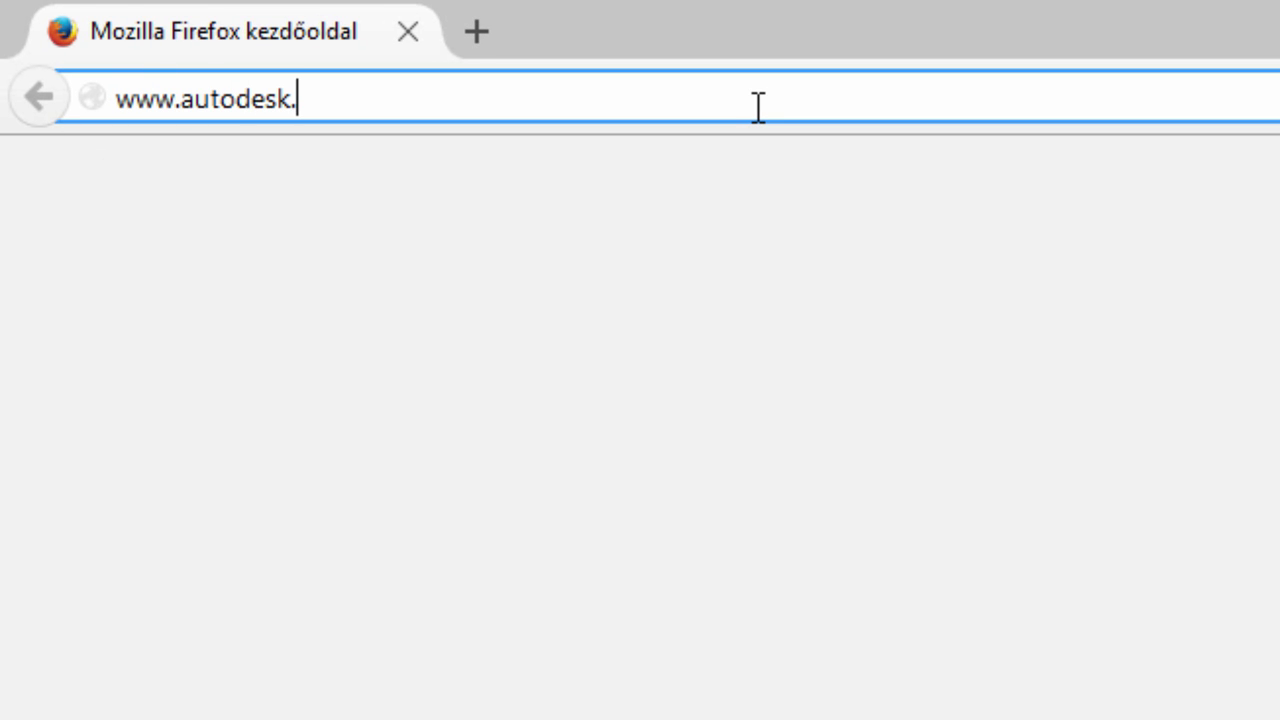
{"action": "type", "text": "com"}
{"action": "type", "text": "/"}
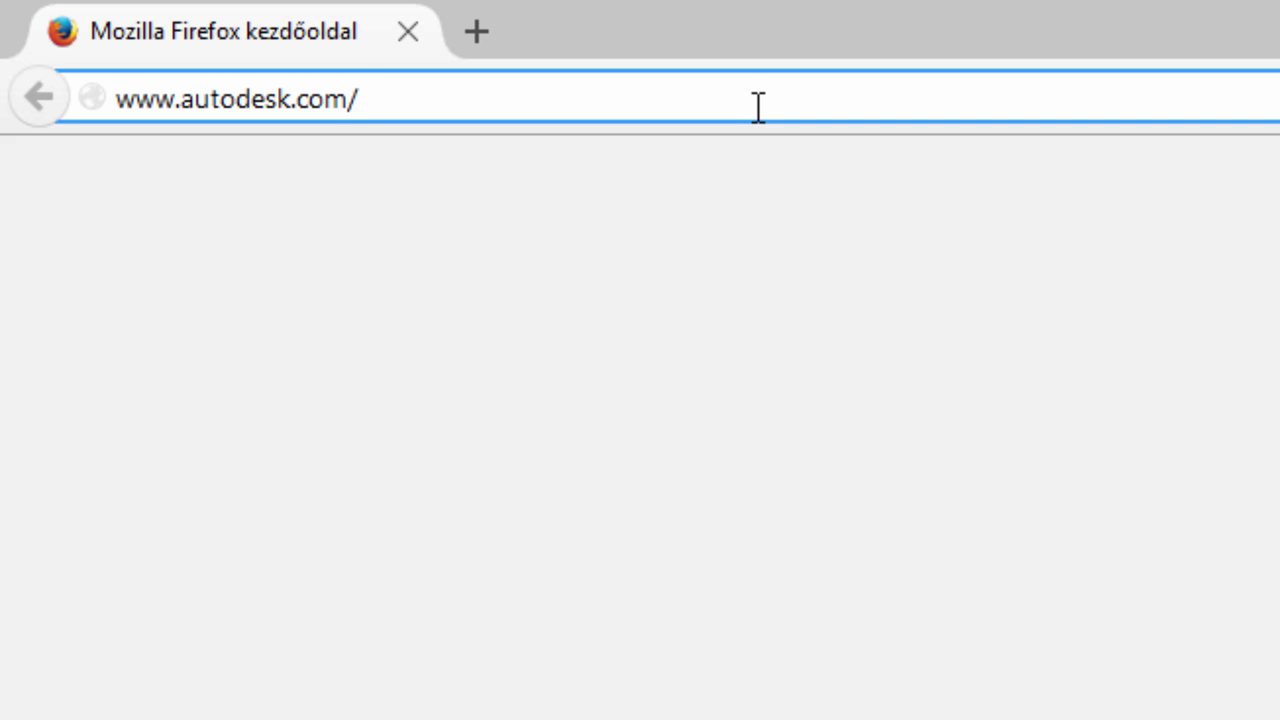
{"action": "type", "text": "educa"}
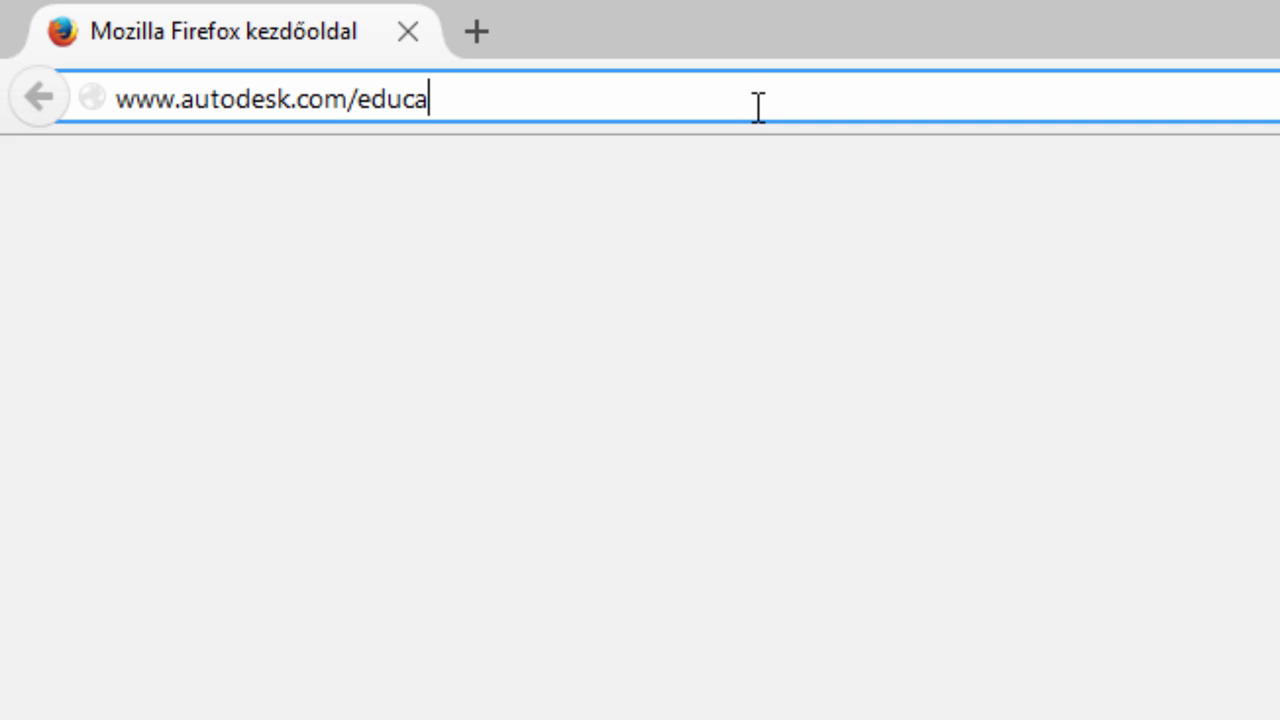
{"action": "type", "text": "tion"}
{"action": "key", "text": "Return"}
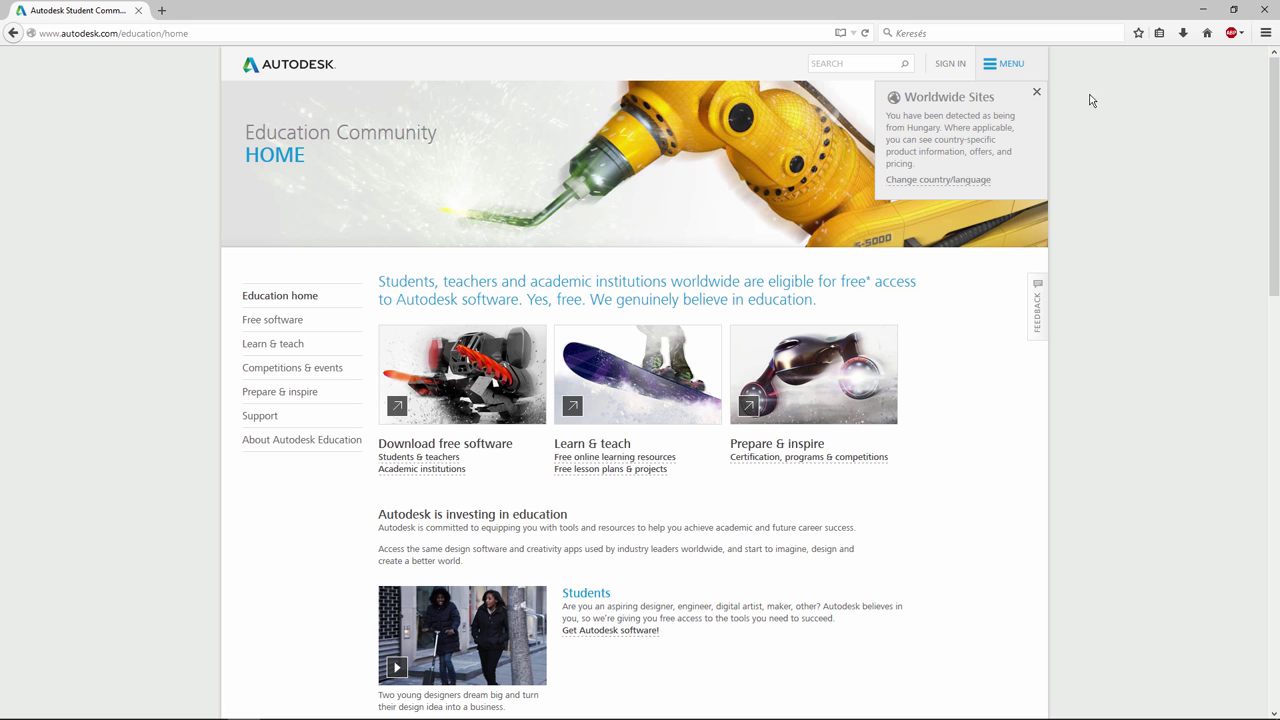
{"action": "left_click", "coordinate": [1037, 92]}
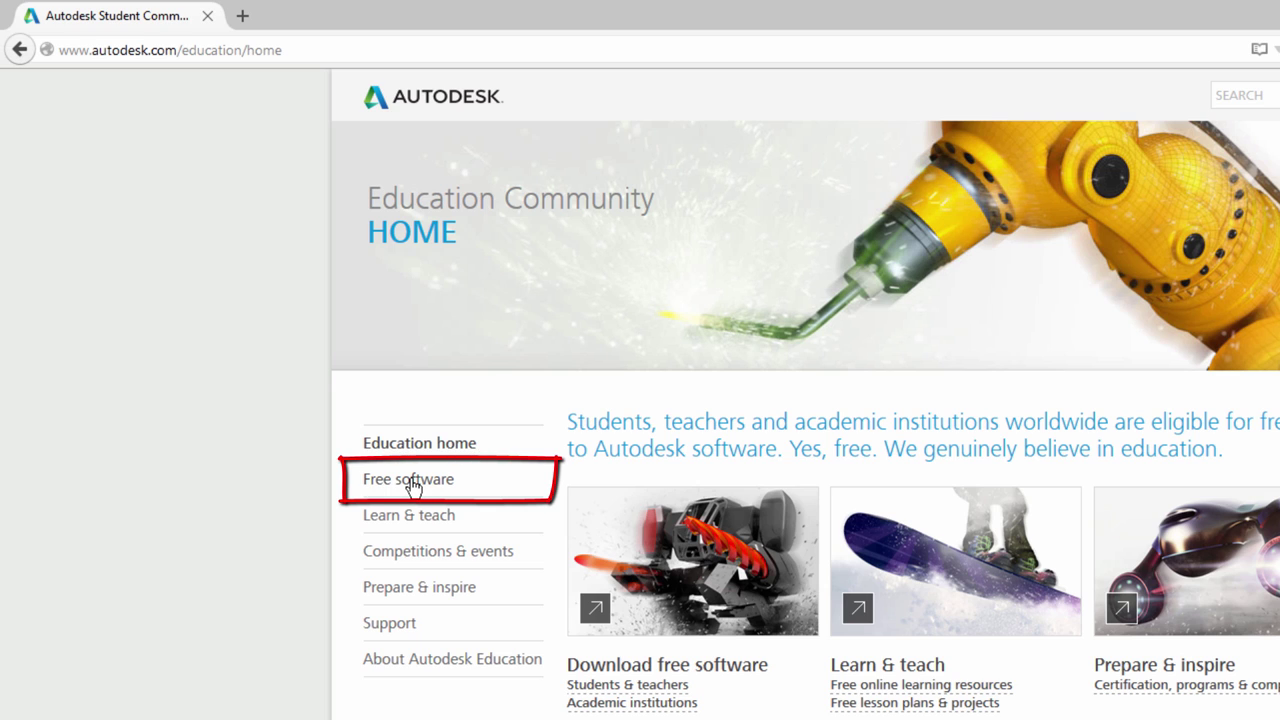
- Open the Free software section and browse through the All Products list
{"action": "left_click", "coordinate": [413, 486]}
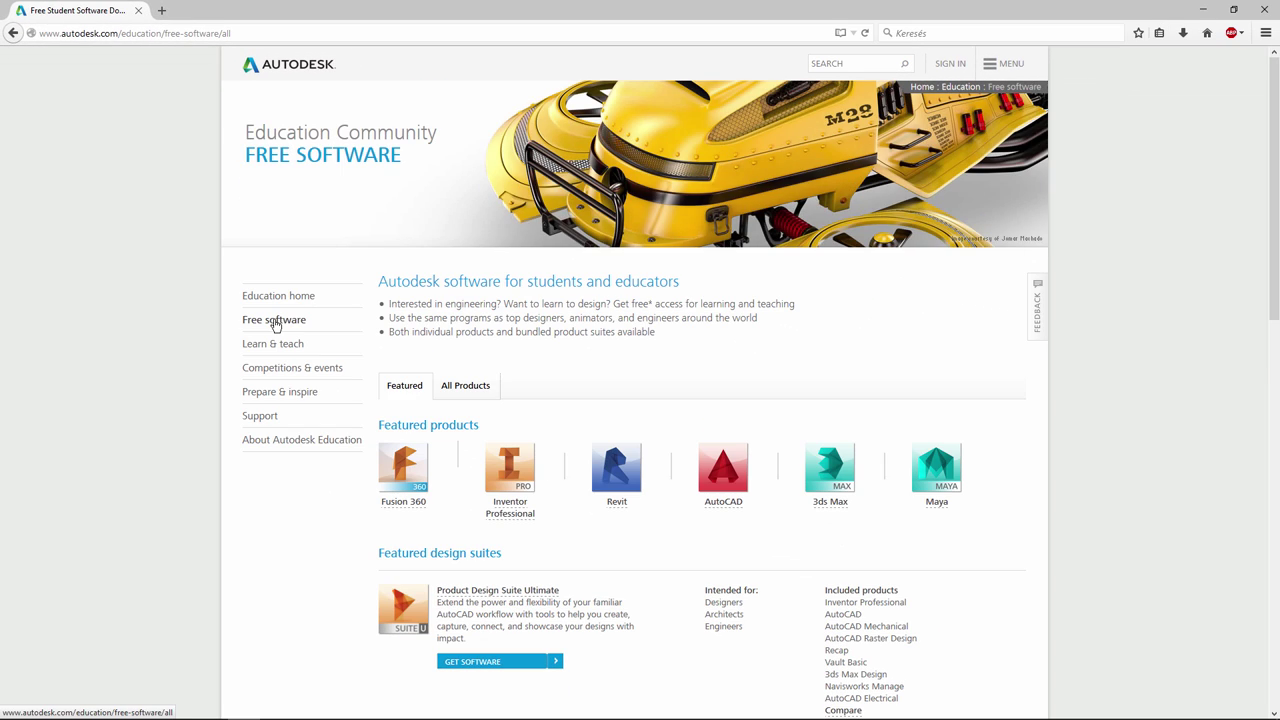
{"action": "scroll", "coordinate": [680, 410], "scroll_direction": "down", "scroll_amount": 3}
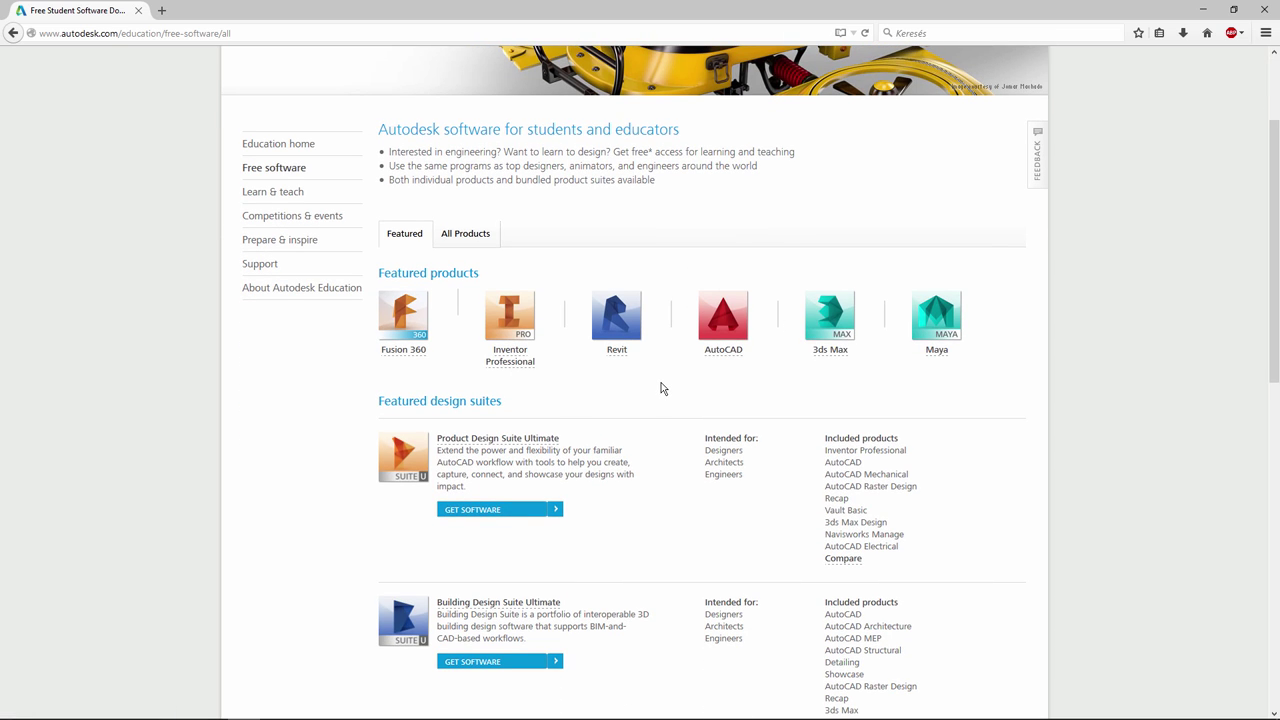
{"action": "left_click", "coordinate": [466, 242]}
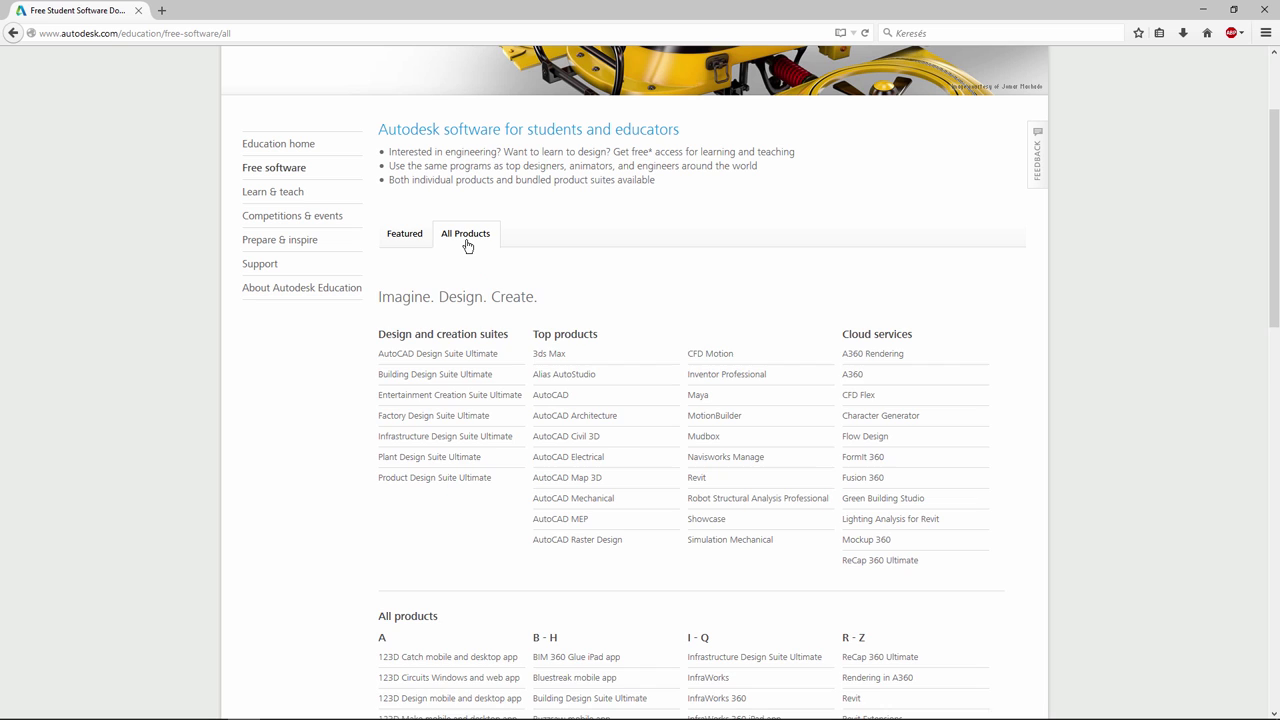
{"action": "scroll", "coordinate": [550, 220], "scroll_direction": "down", "scroll_amount": 1}
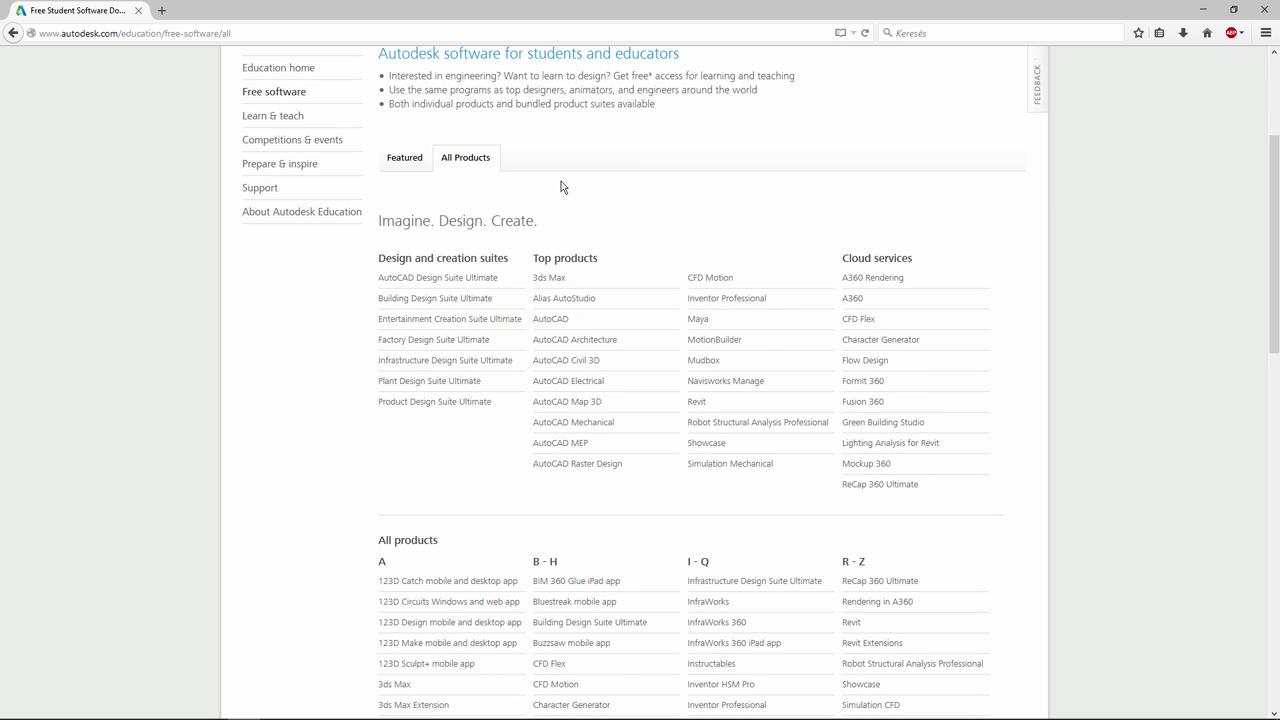
{"action": "scroll", "coordinate": [760, 442], "scroll_direction": "down", "scroll_amount": 1}
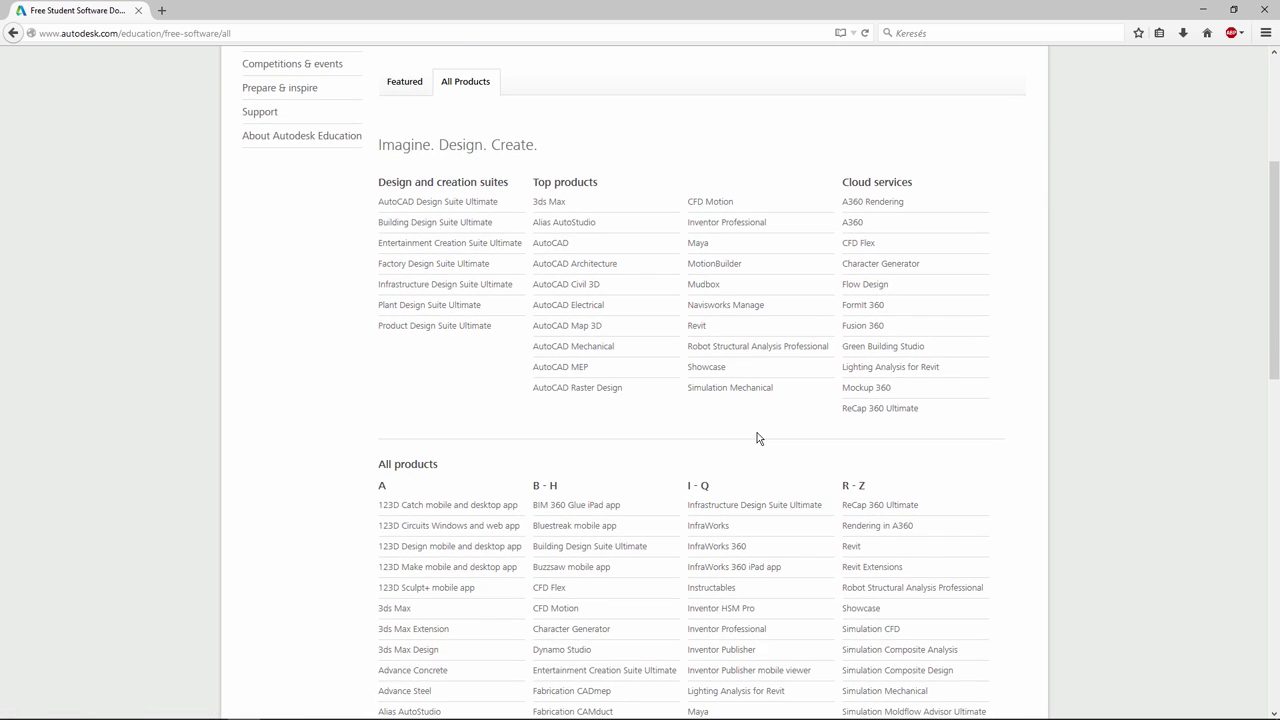
{"action": "scroll", "coordinate": [757, 437], "scroll_direction": "down", "scroll_amount": 3}
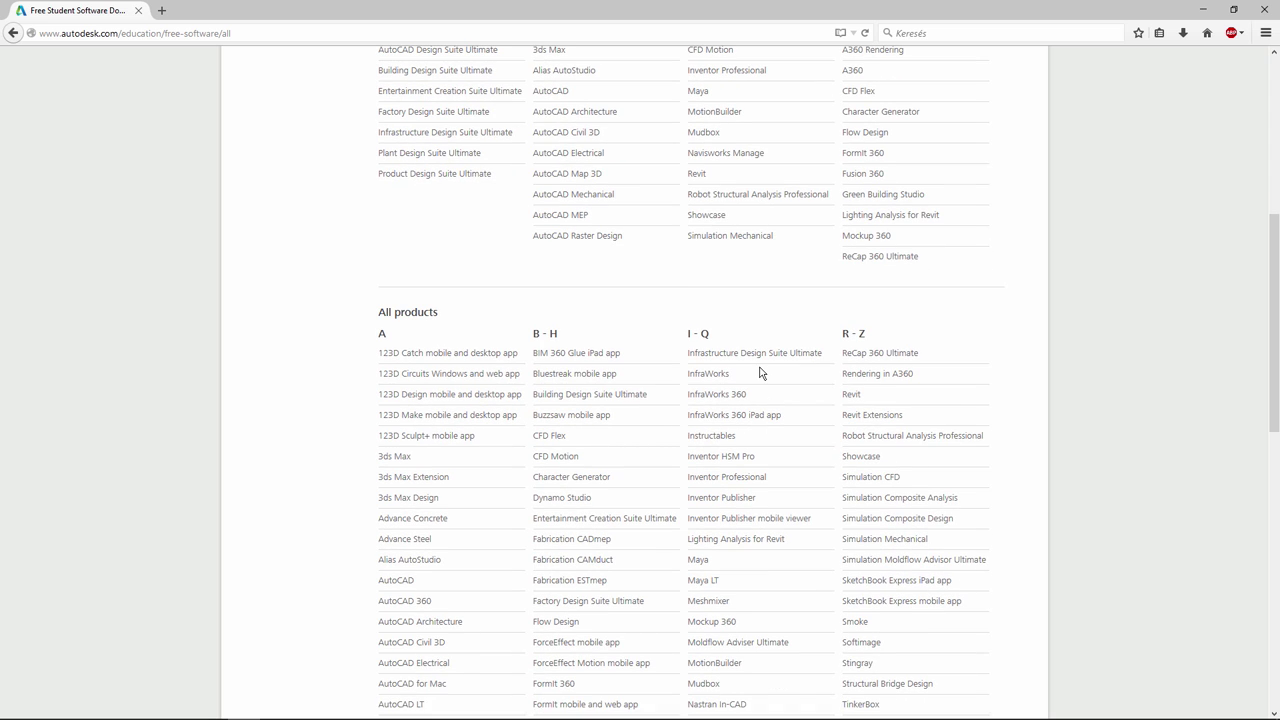
{"action": "scroll", "coordinate": [760, 370], "scroll_direction": "down", "scroll_amount": 3}
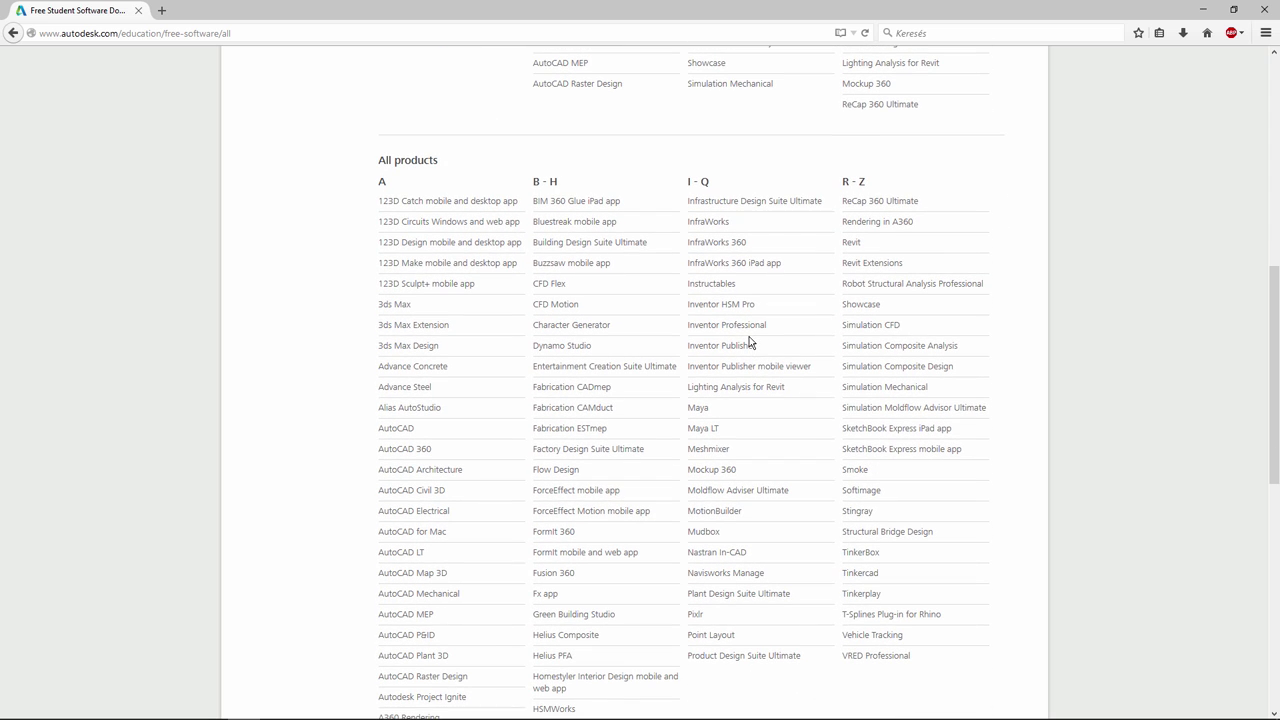
{"action": "scroll", "coordinate": [750, 345], "scroll_direction": "down", "scroll_amount": 2}
{"action": "scroll", "coordinate": [752, 345], "scroll_direction": "up", "scroll_amount": 1}
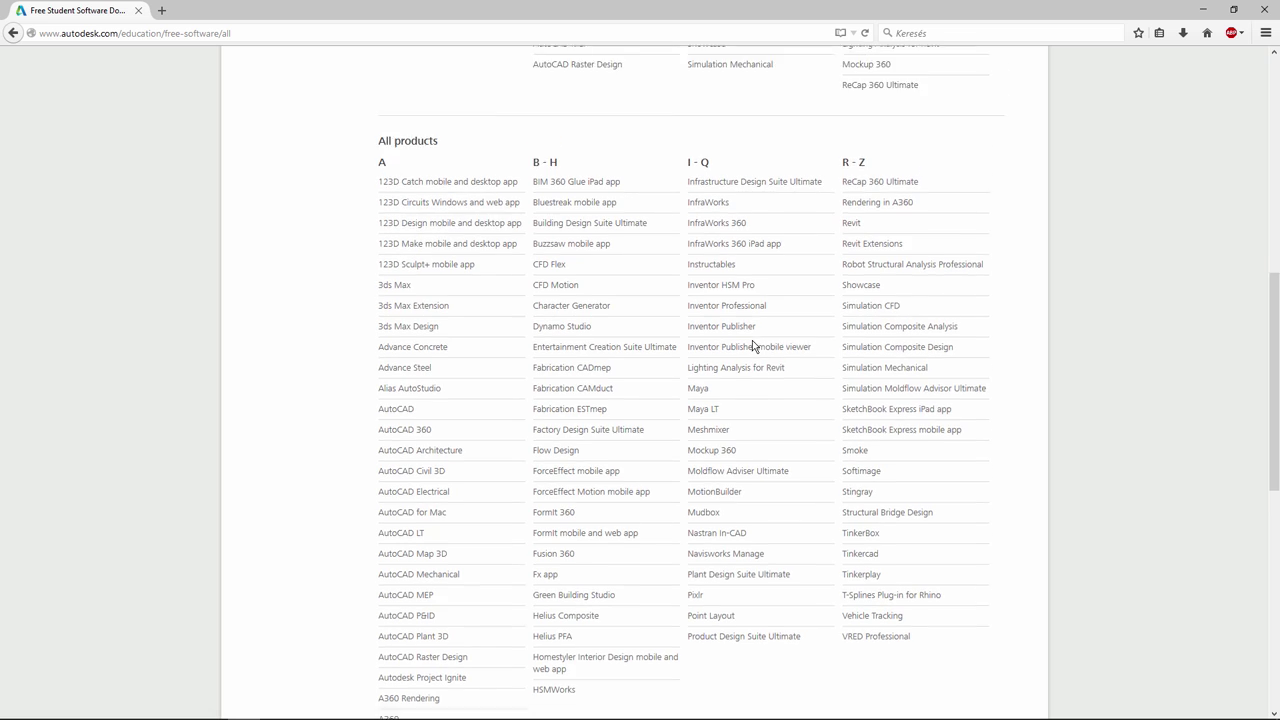
{"action": "scroll", "coordinate": [753, 344], "scroll_direction": "up", "scroll_amount": 4}
{"action": "scroll", "coordinate": [753, 343], "scroll_direction": "up", "scroll_amount": 3}
{"action": "scroll", "coordinate": [748, 340], "scroll_direction": "up", "scroll_amount": 2}
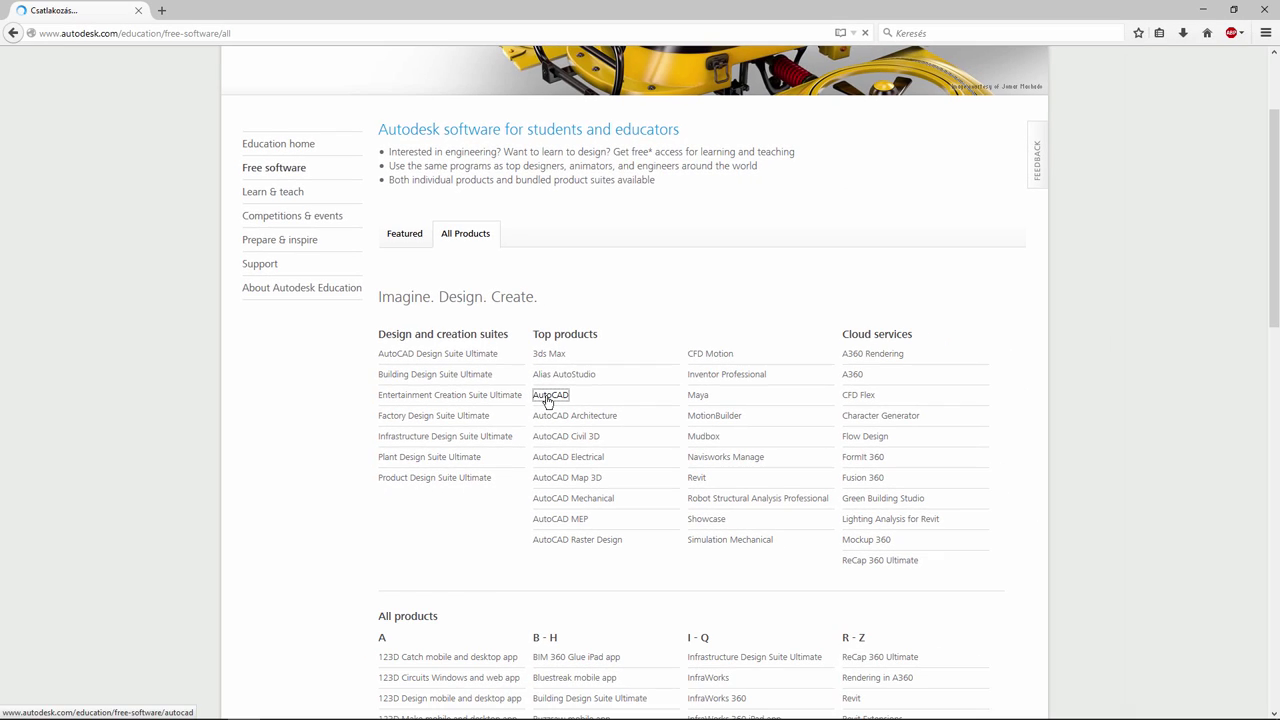
- Open AutoCAD under Top products and scroll to the free 3-year license section
{"action": "left_click", "coordinate": [548, 398]}
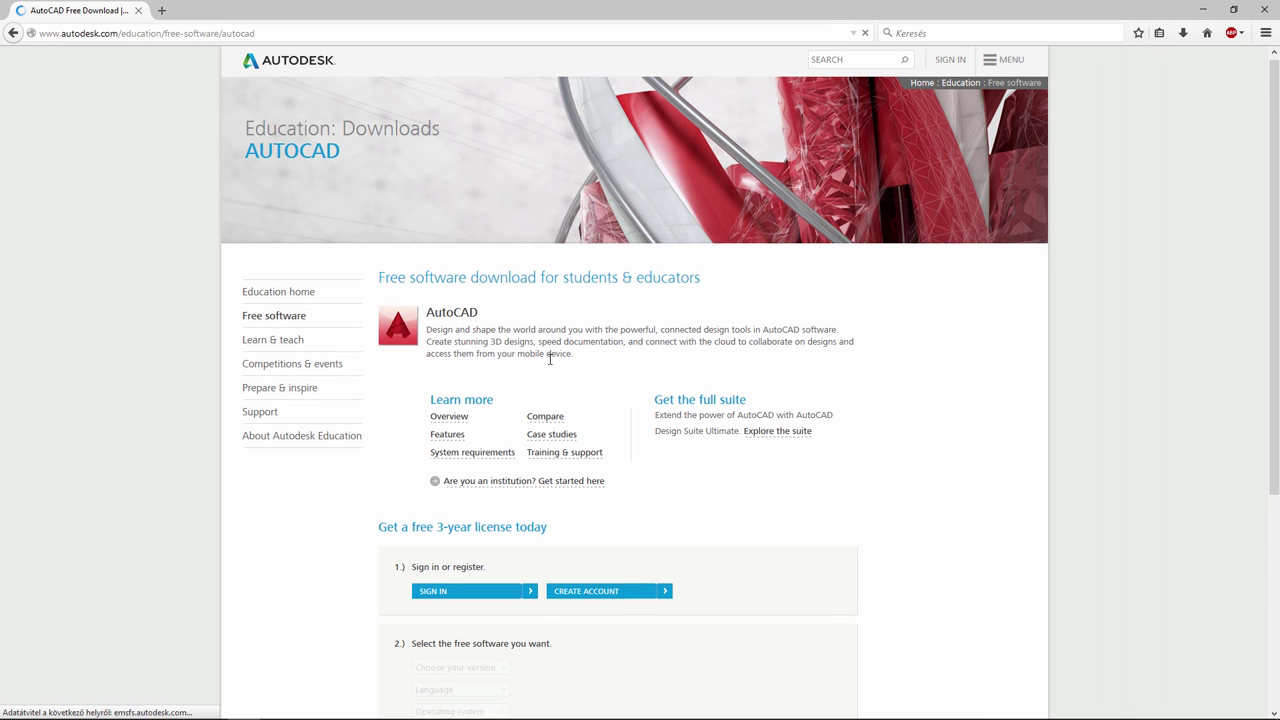
{"action": "scroll", "coordinate": [588, 300], "scroll_direction": "down", "scroll_amount": 2}
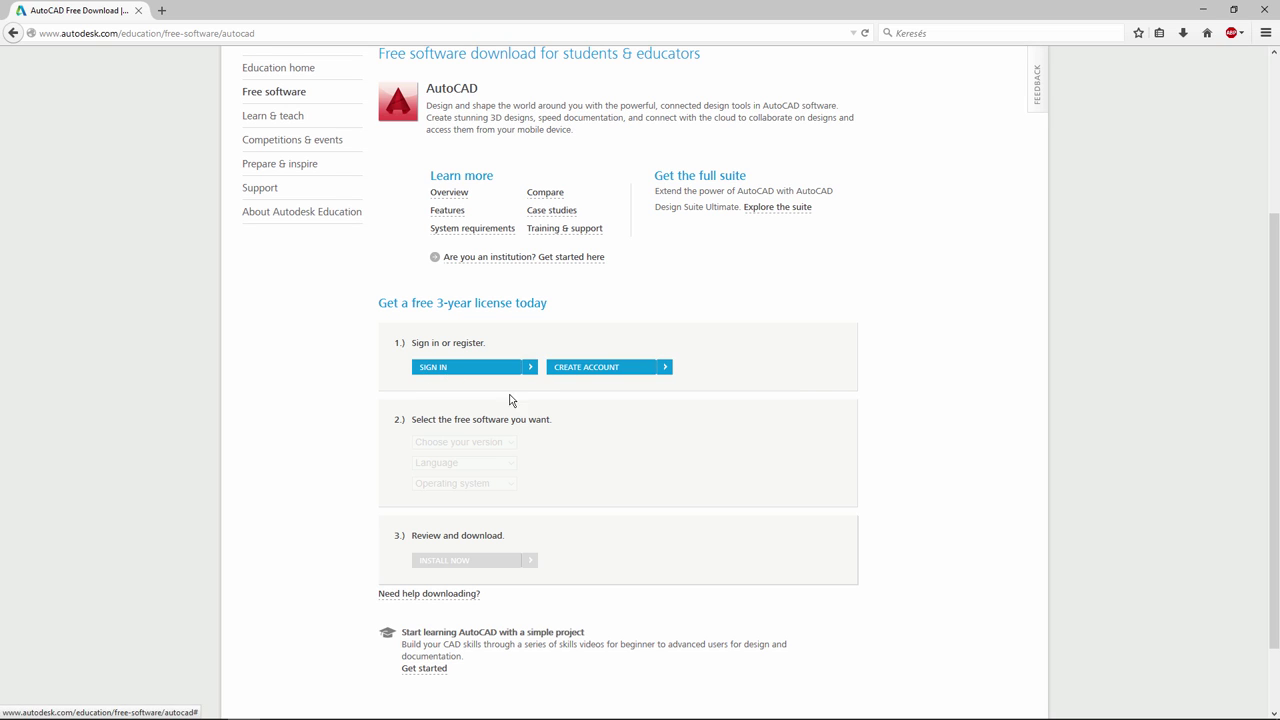
- Sign in with the student's Autodesk ID and account password
{"action": "left_click", "coordinate": [452, 370]}
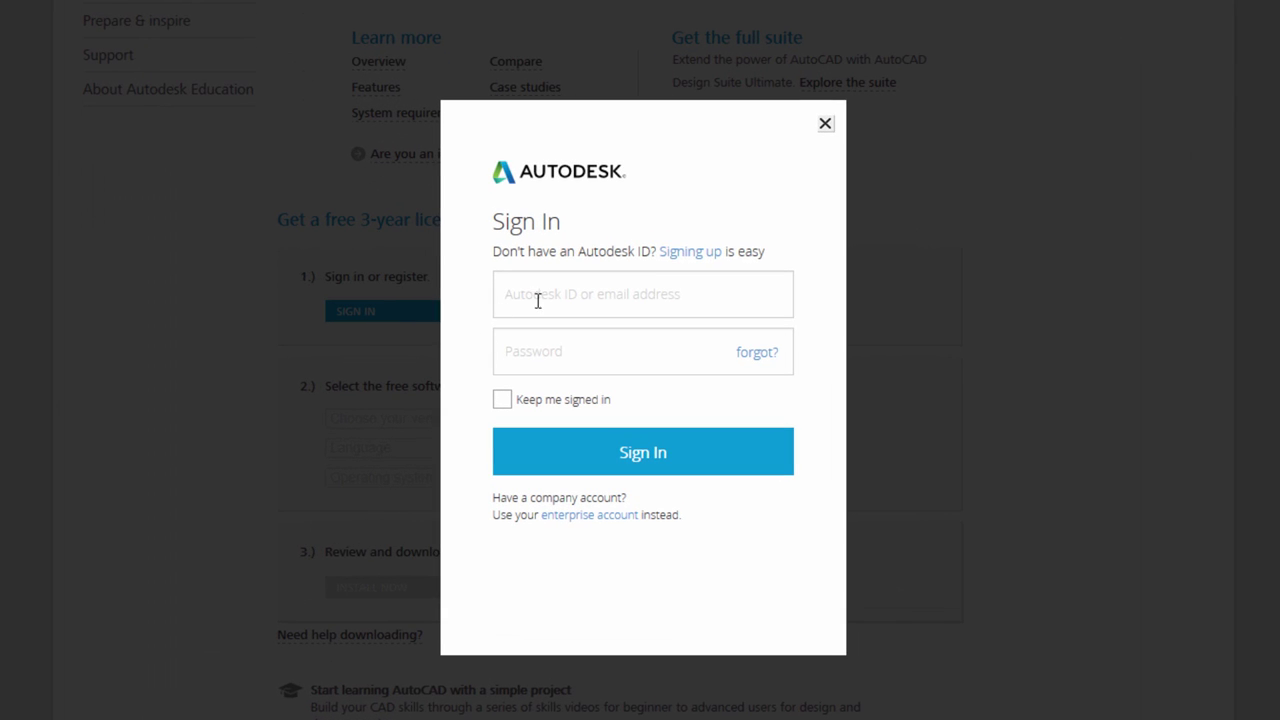
{"action": "left_click", "coordinate": [537, 300]}
{"action": "type", "text": "admin"}
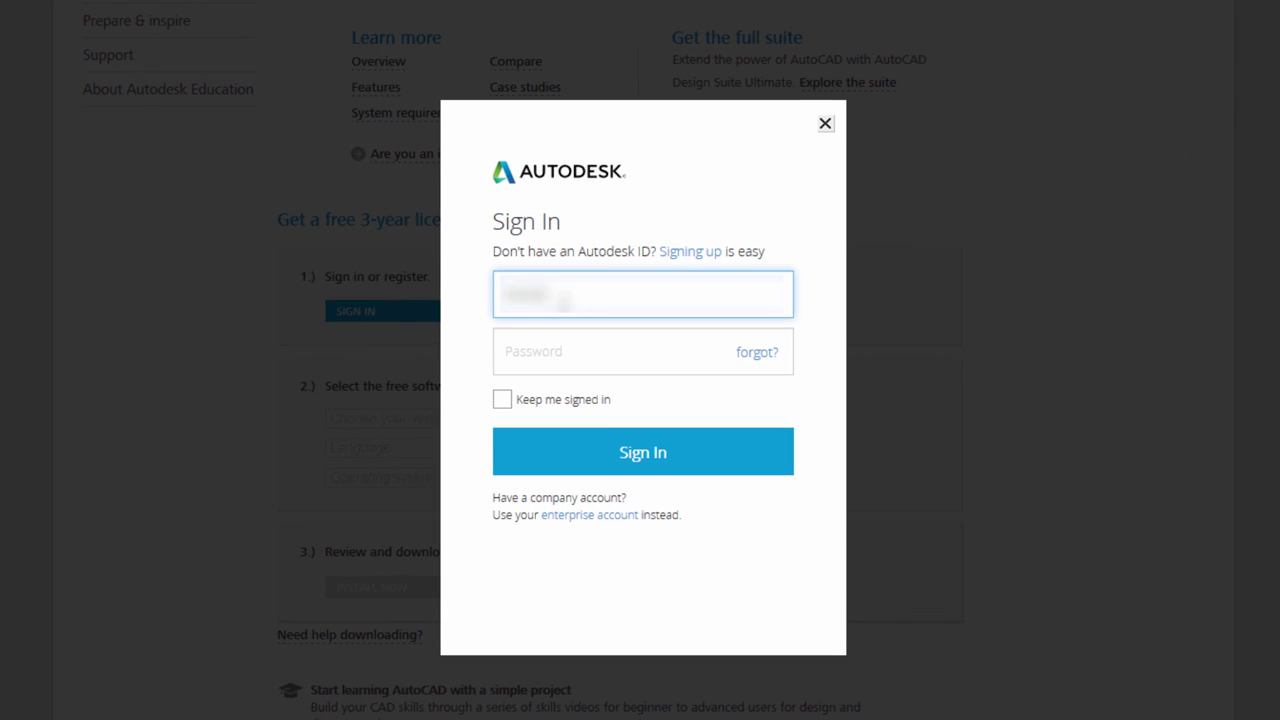
{"action": "type", "text": "is"}
{"action": "key", "text": "Tab"}
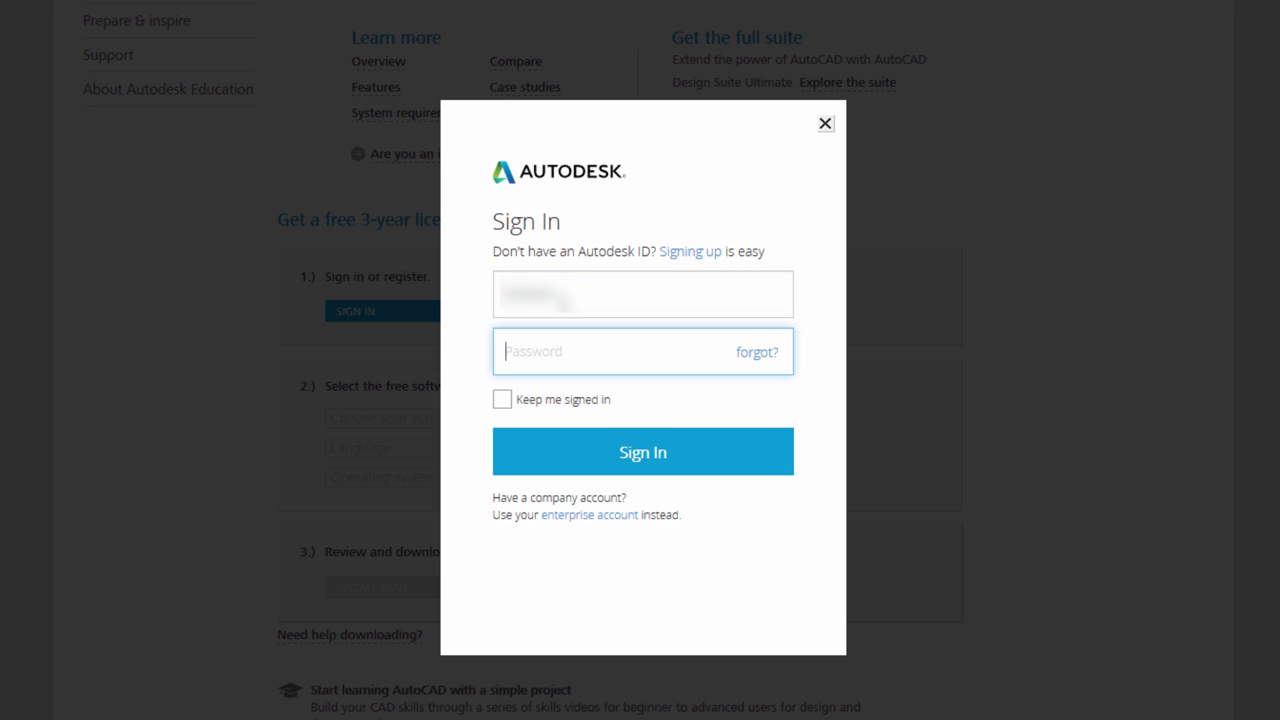
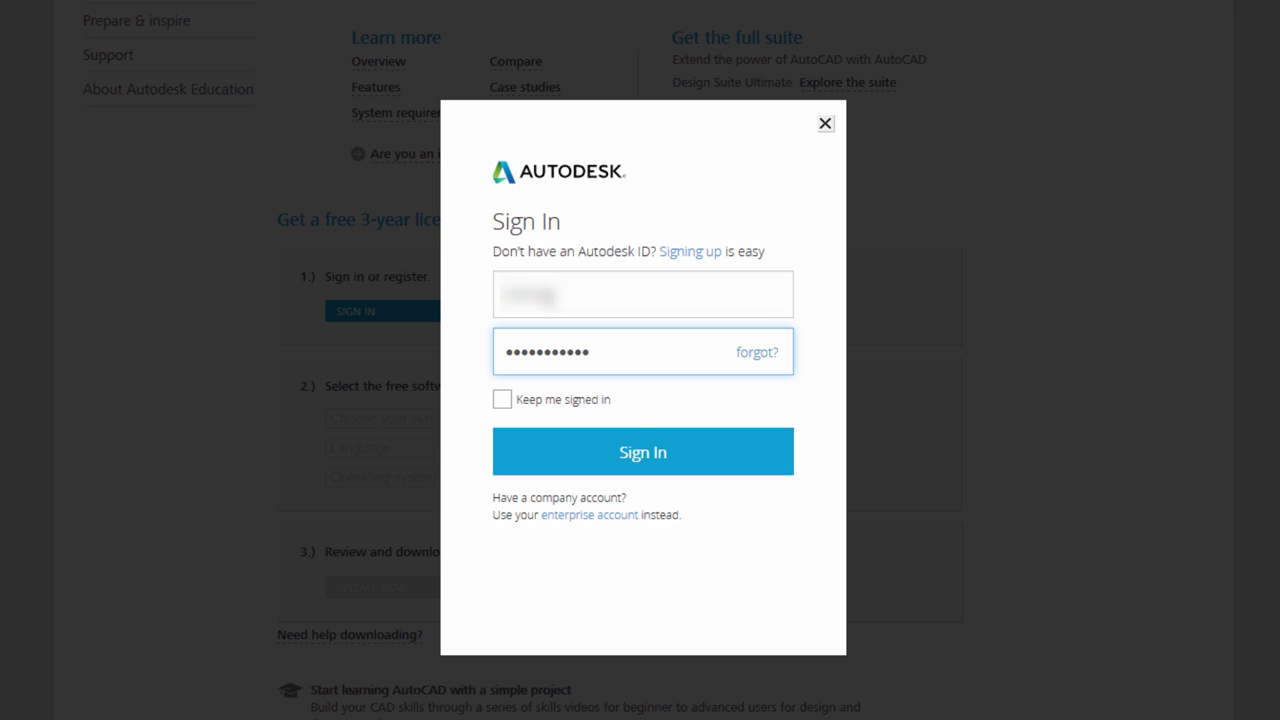
{"action": "left_click", "coordinate": [628, 450]}
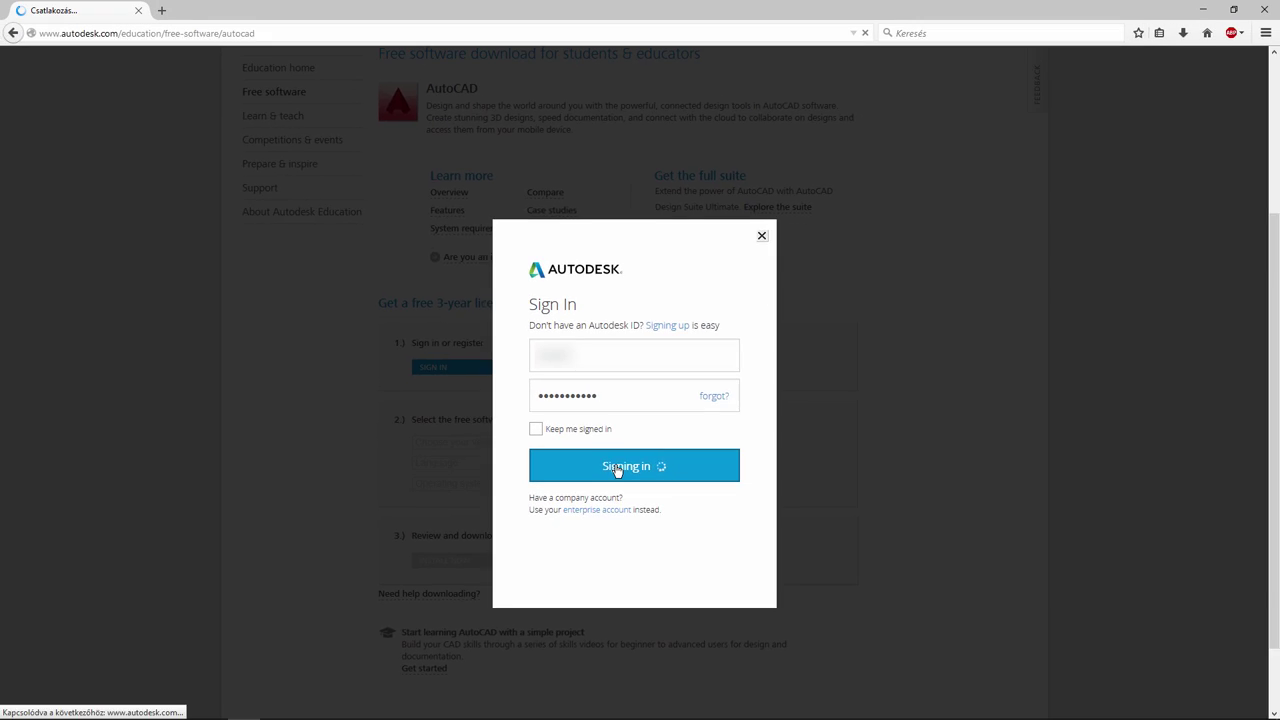
{"action": "scroll", "coordinate": [632, 440], "scroll_direction": "down", "scroll_amount": 1}
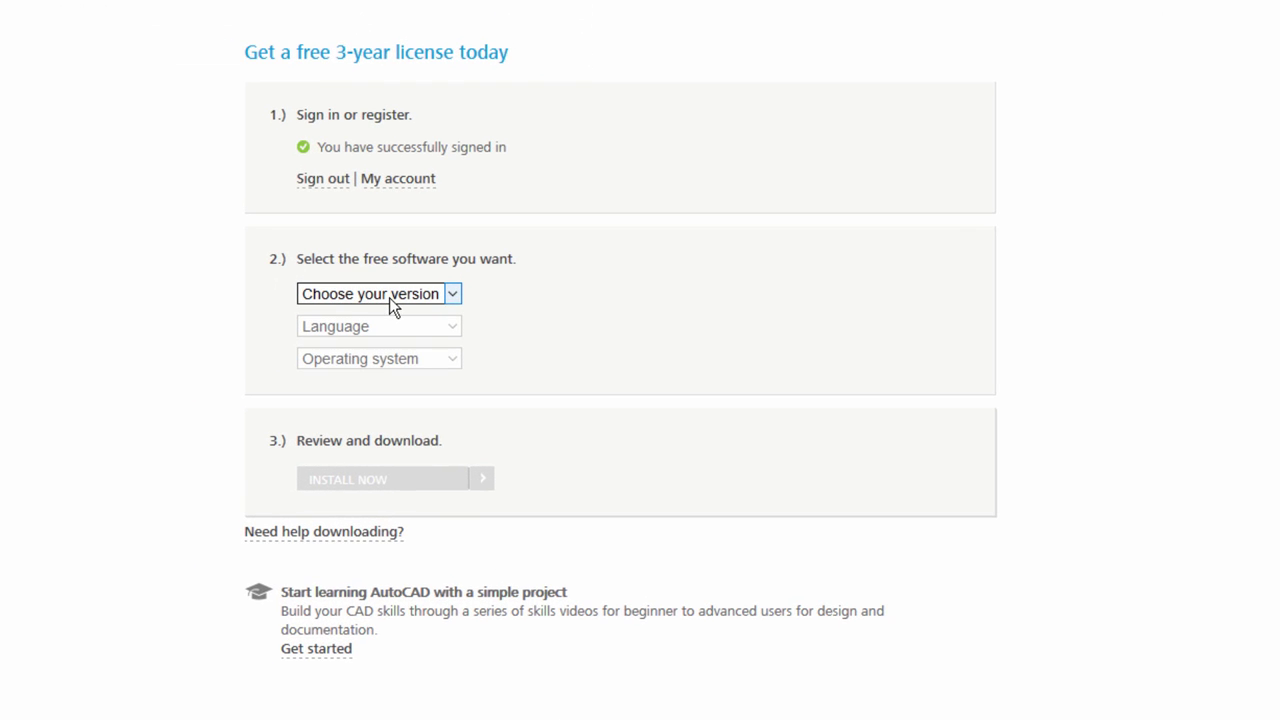
- Choose version AutoCAD 2016, language Magyar and operating system Windows 64-bit
{"action": "left_click", "coordinate": [389, 300]}
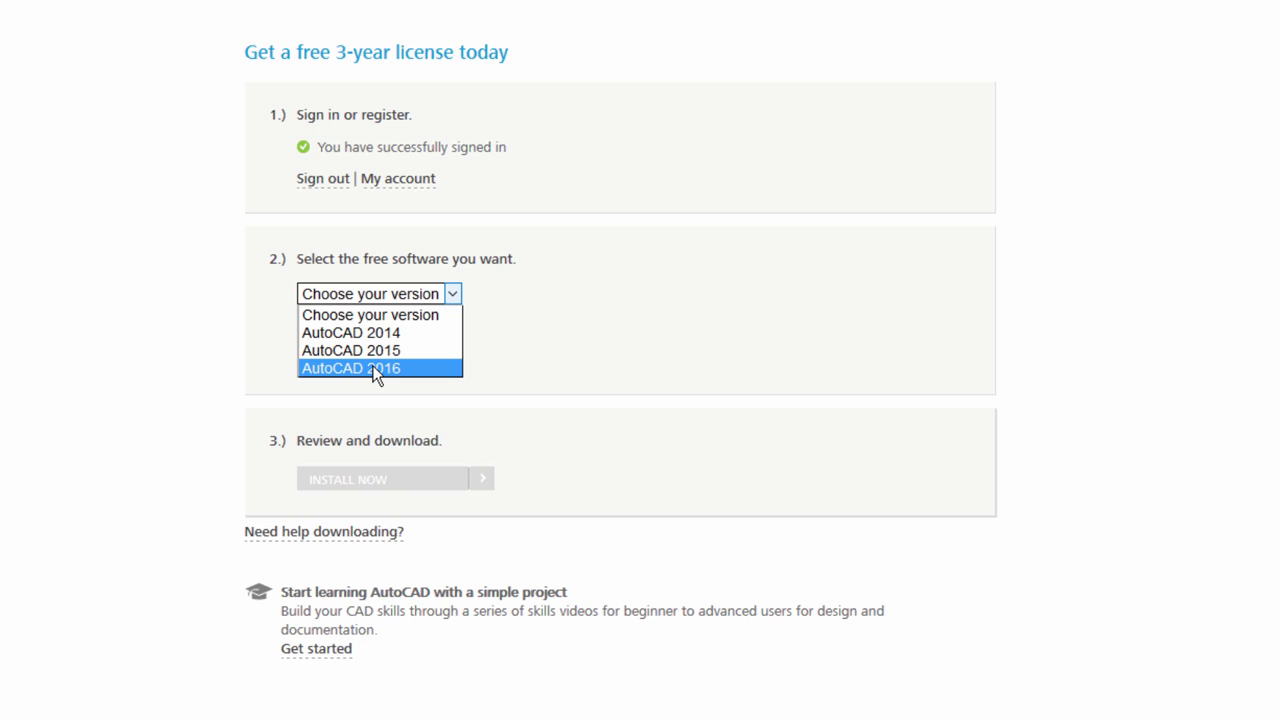
{"action": "left_click", "coordinate": [375, 368]}
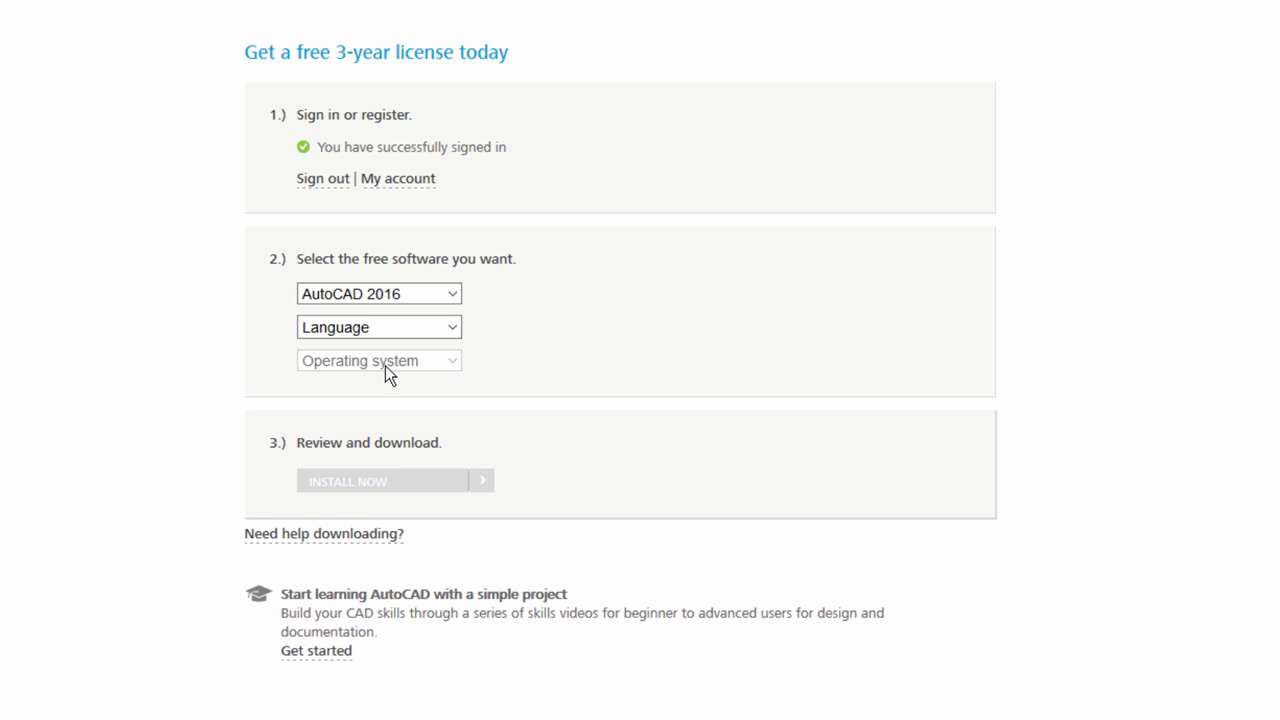
{"action": "left_click", "coordinate": [398, 330]}
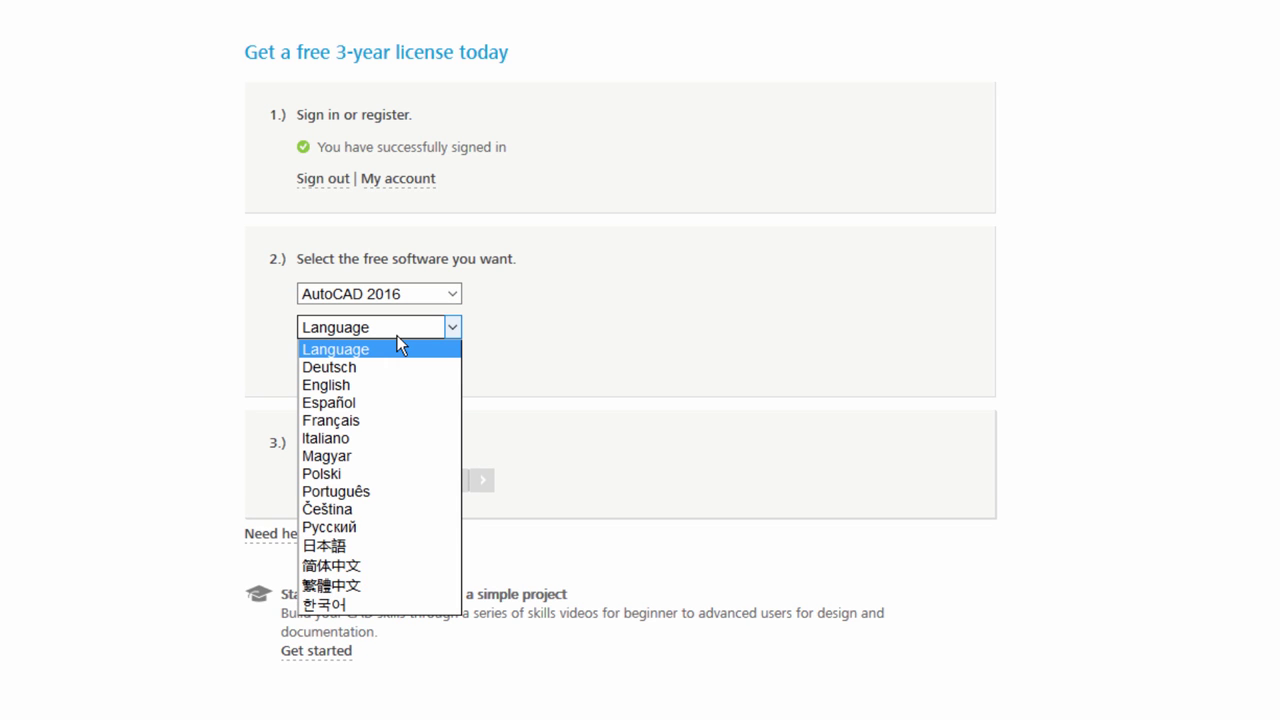
{"action": "left_click", "coordinate": [344, 455]}
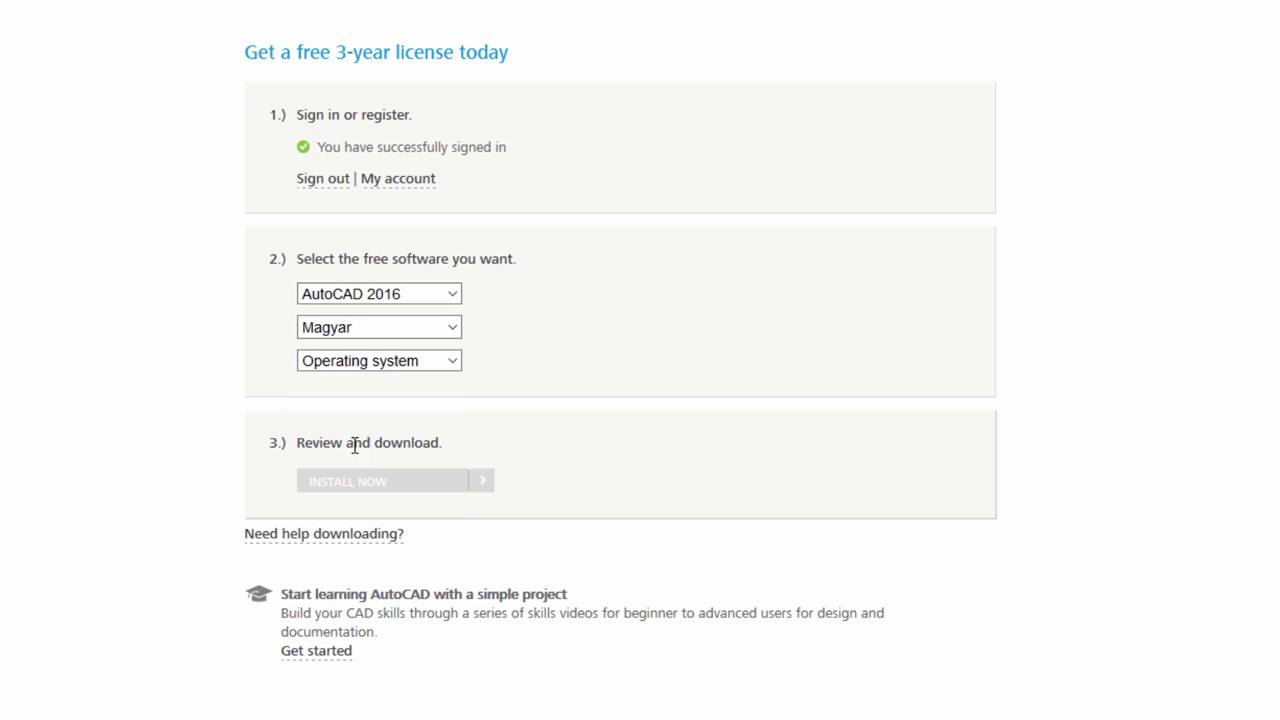
{"action": "left_click", "coordinate": [389, 365]}
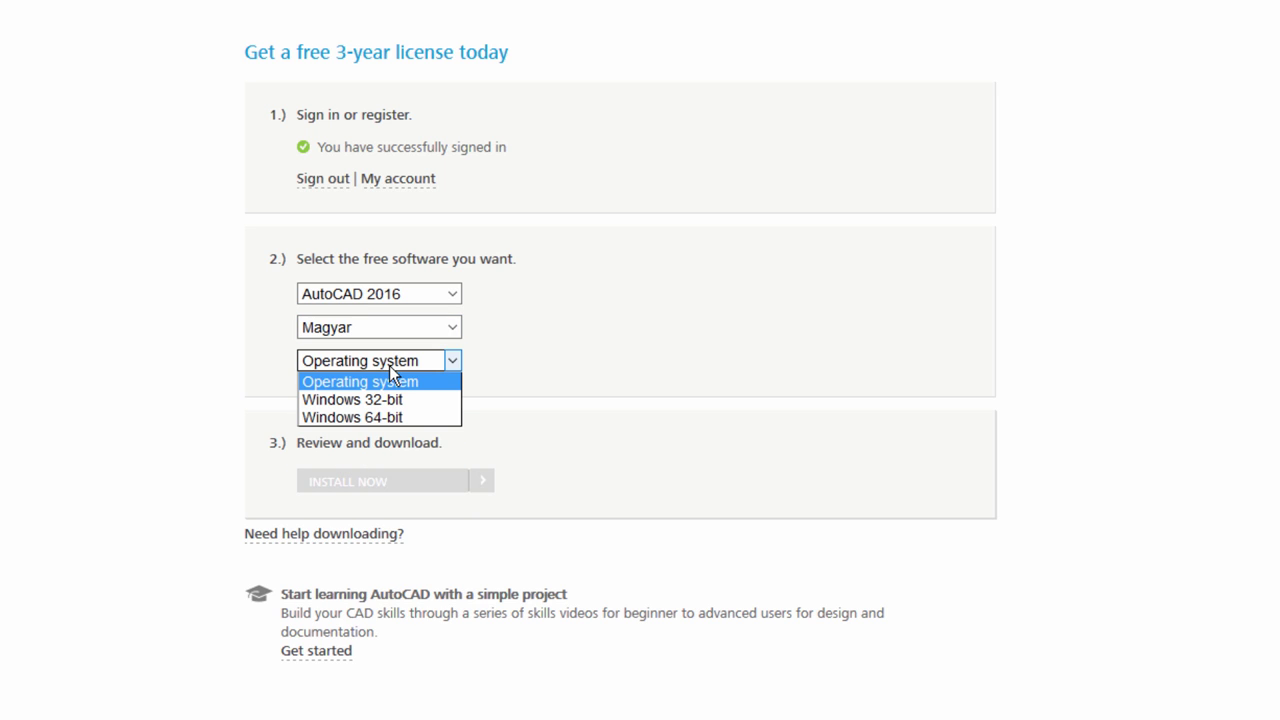
{"action": "left_click", "coordinate": [369, 417]}
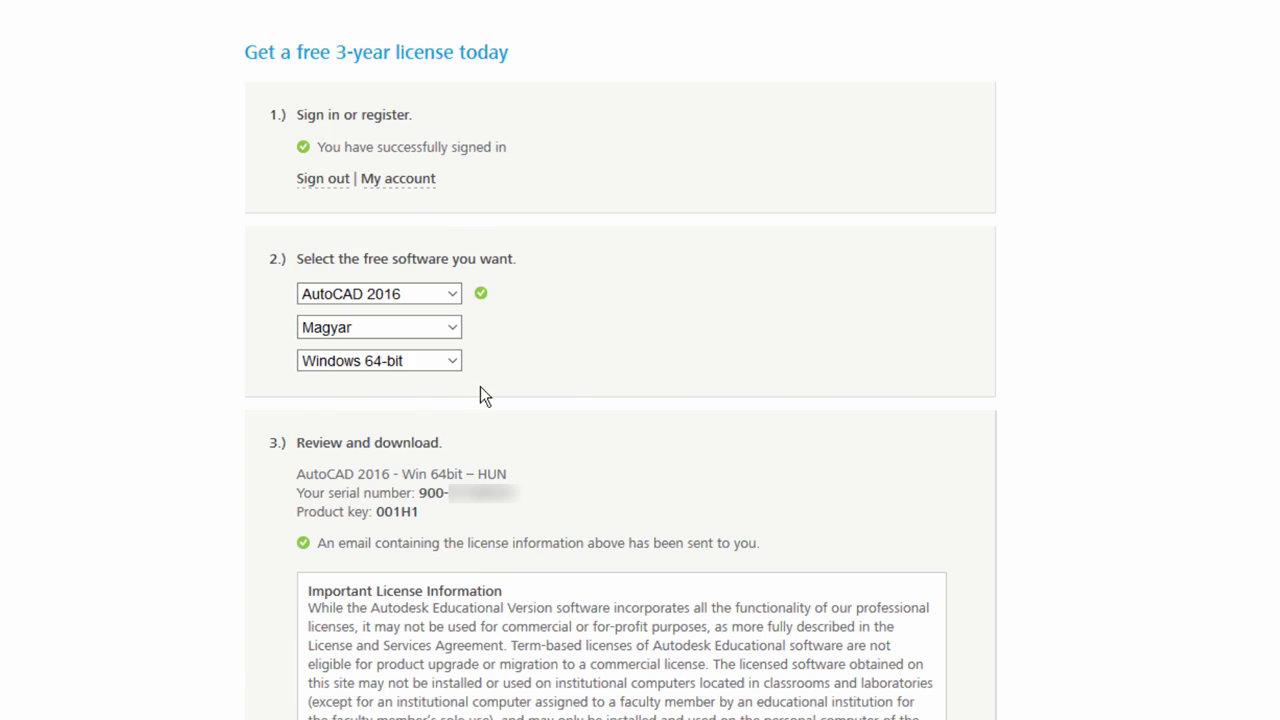
- Select the 'Your serial number' and 'Product key' lines on the licence page
{"action": "scroll", "coordinate": [480, 390], "scroll_direction": "down", "scroll_amount": 3}
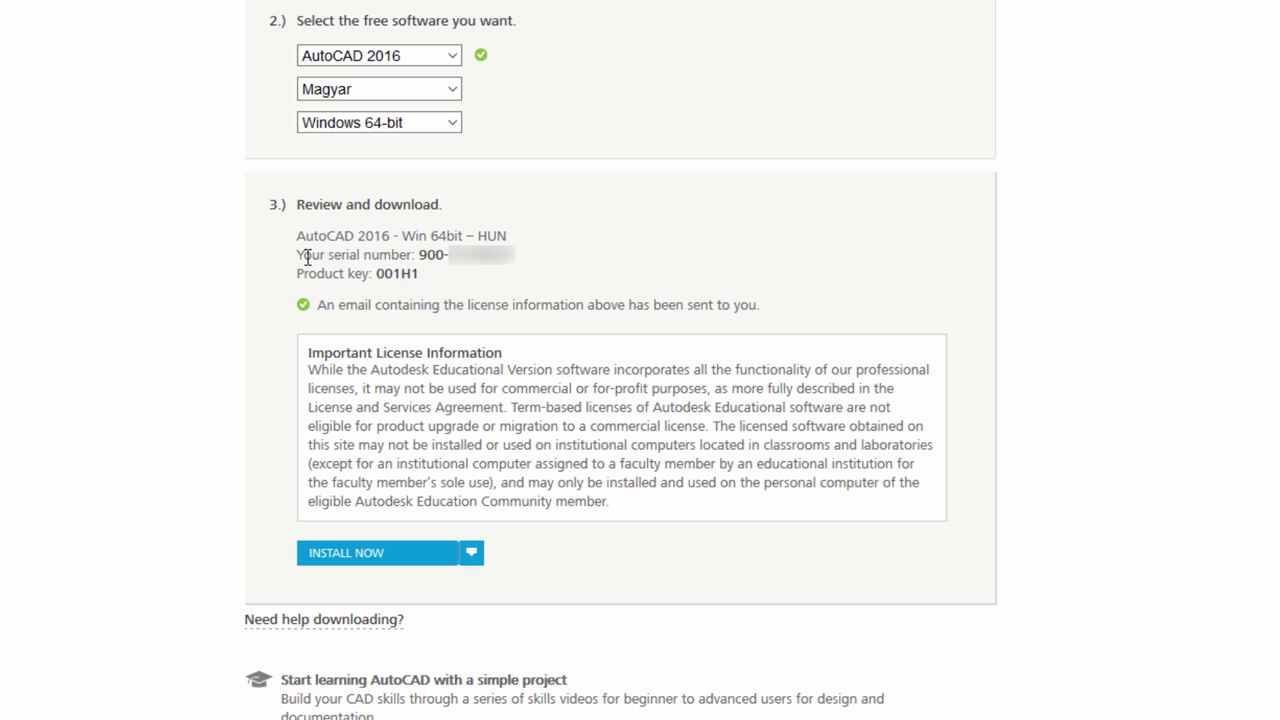
{"action": "left_click_drag", "start_coordinate": [300, 255], "coordinate": [445, 256]}
{"action": "left_click", "coordinate": [385, 283]}
{"action": "left_click_drag", "start_coordinate": [297, 256], "coordinate": [447, 279]}
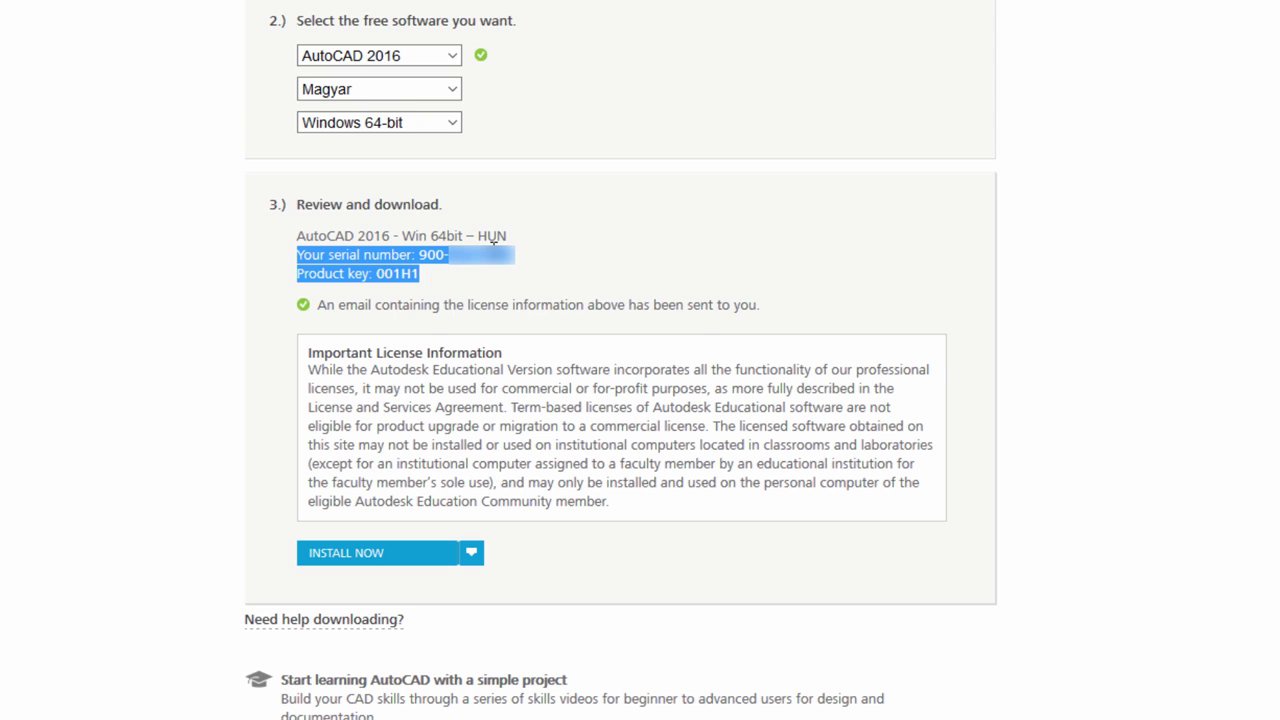
{"action": "scroll", "coordinate": [493, 240], "scroll_direction": "down", "scroll_amount": 1}
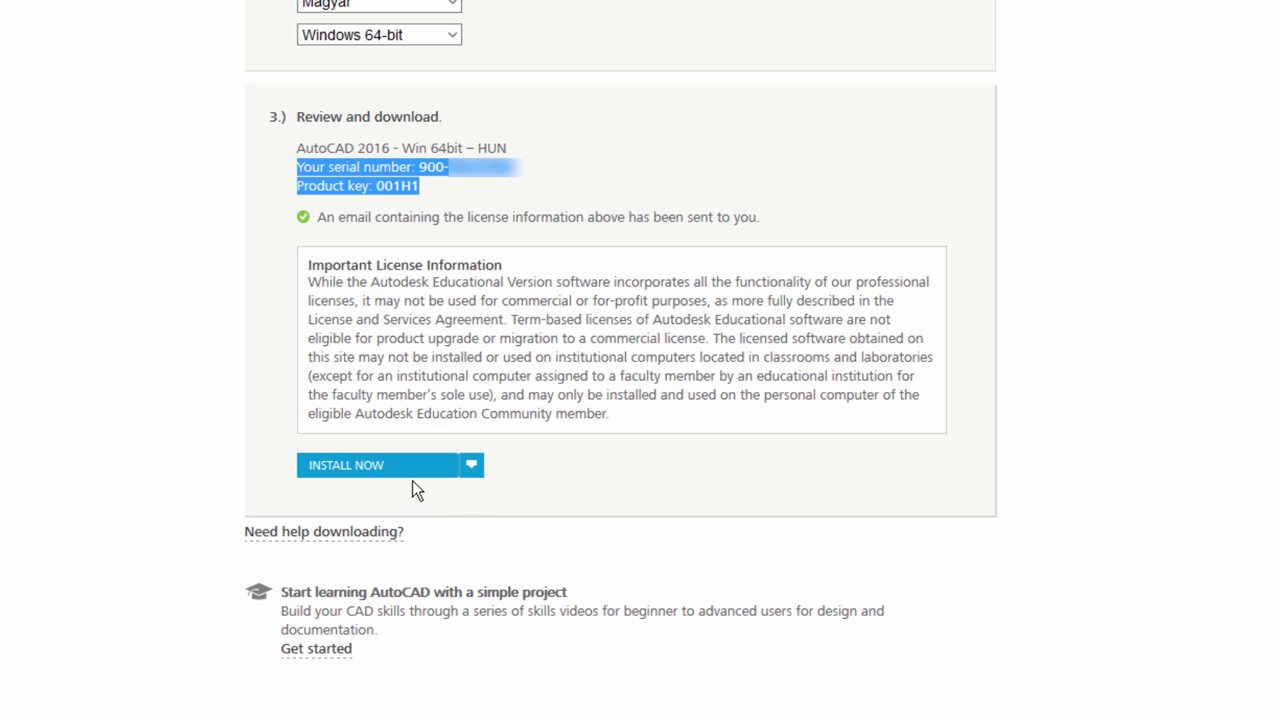
- Switch the install option from INSTALL NOW to Download Now
{"action": "left_click", "coordinate": [471, 466]}
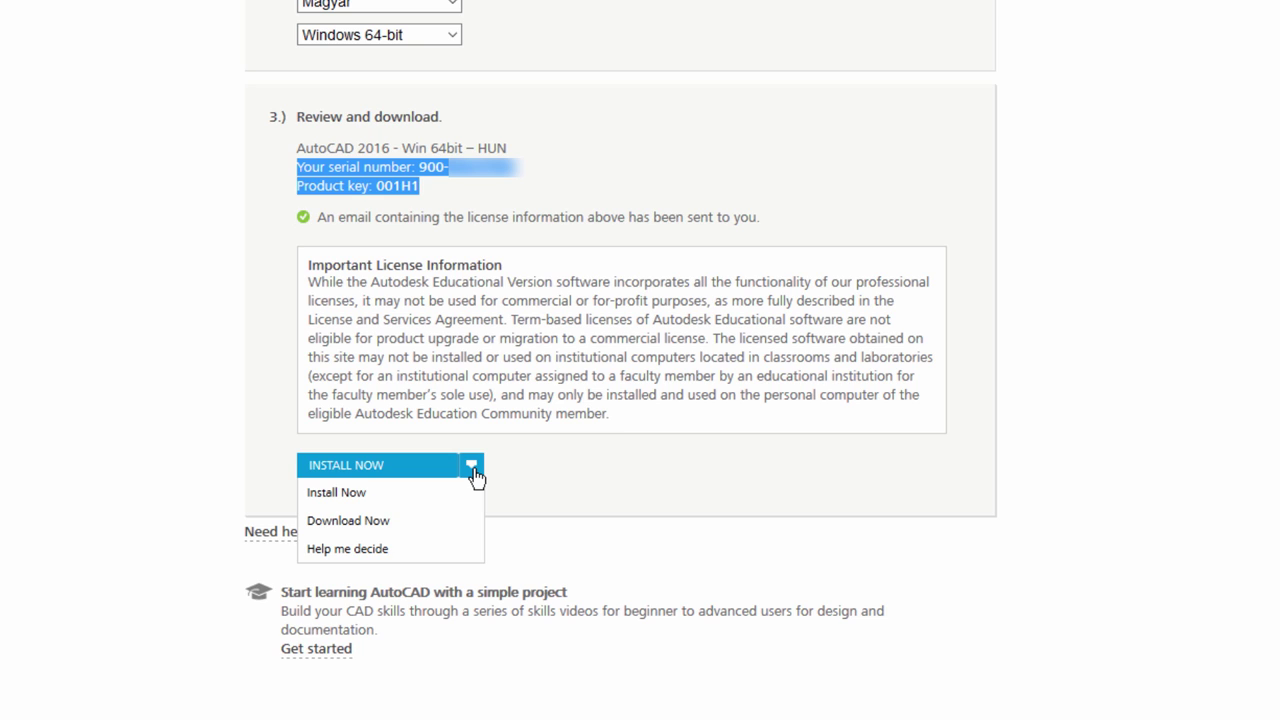
{"action": "left_click", "coordinate": [335, 528]}
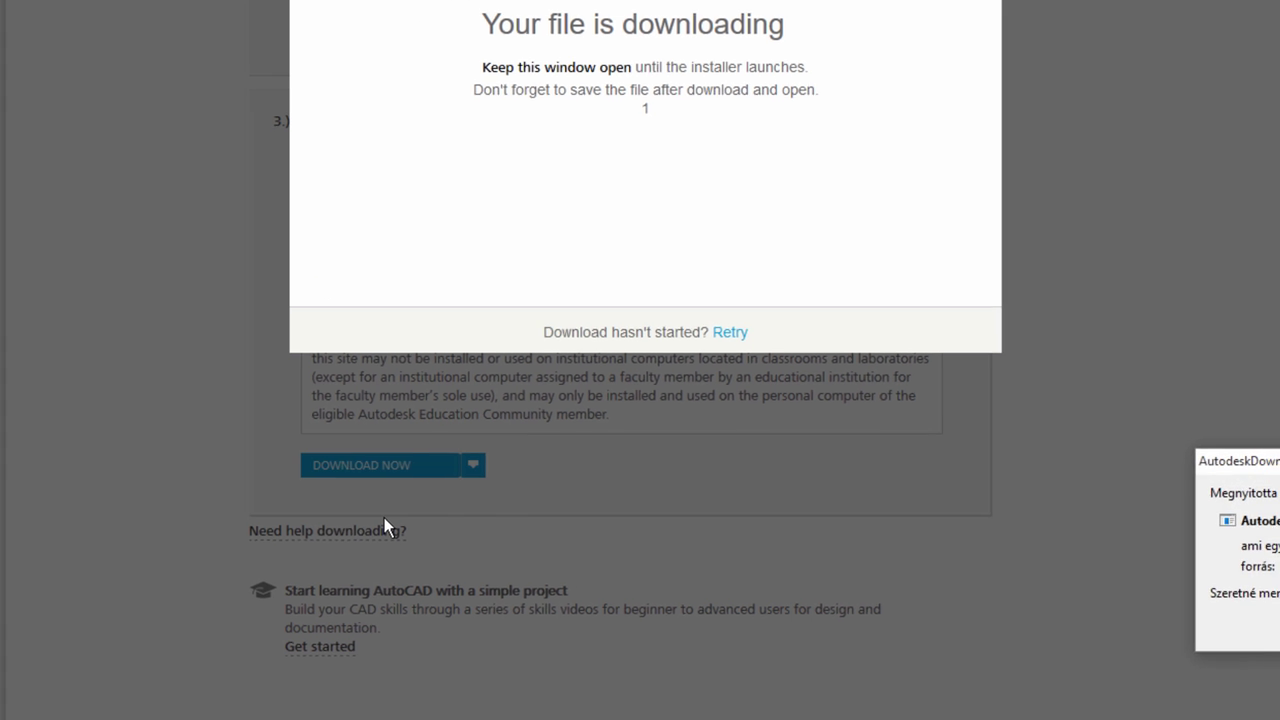
- Save AutodeskDownloadManagerSetup.exe and run it from Firefox's downloads list
{"action": "left_click_drag", "start_coordinate": [1105, 460], "coordinate": [750, 337]}
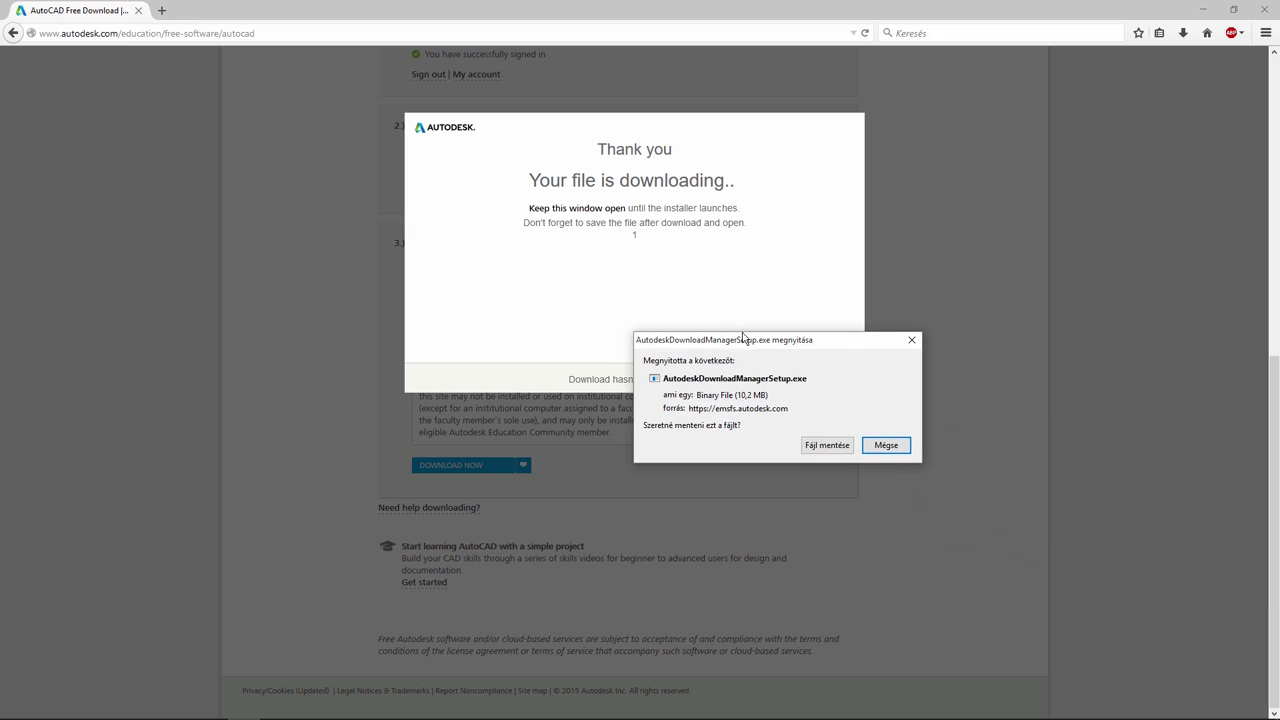
{"action": "left_click", "coordinate": [824, 442]}
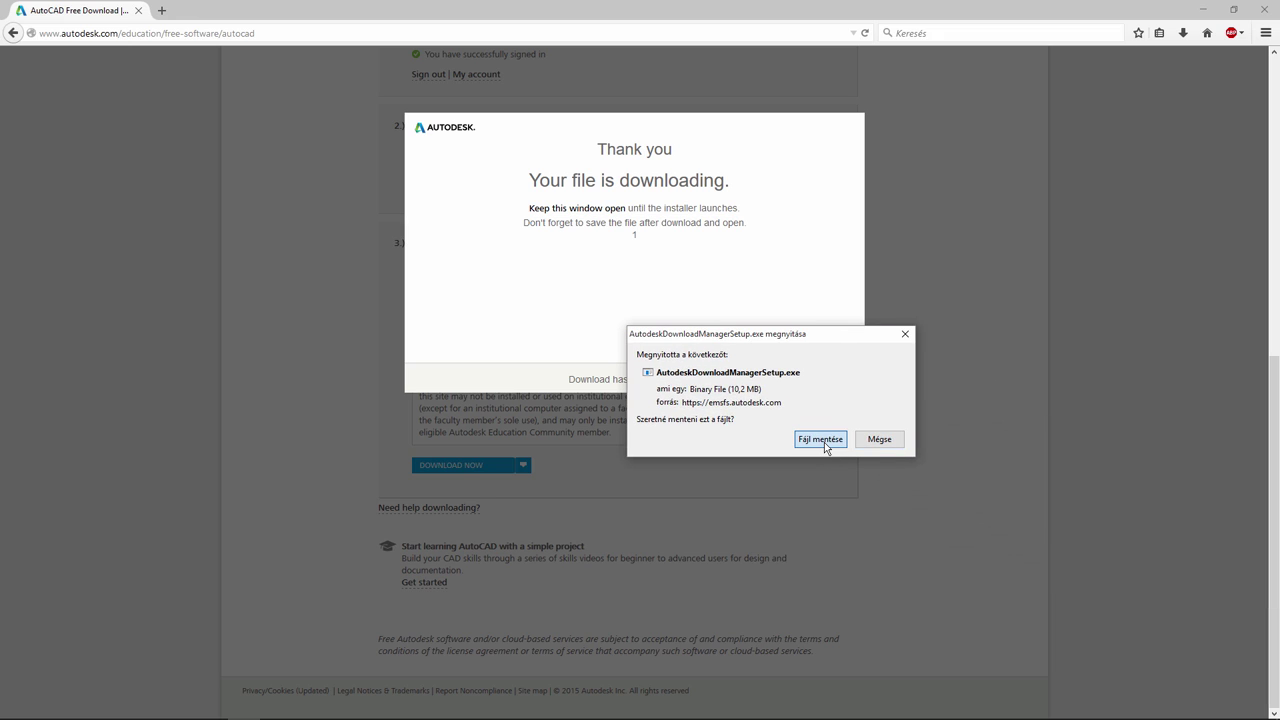
{"action": "left_click", "coordinate": [824, 442]}
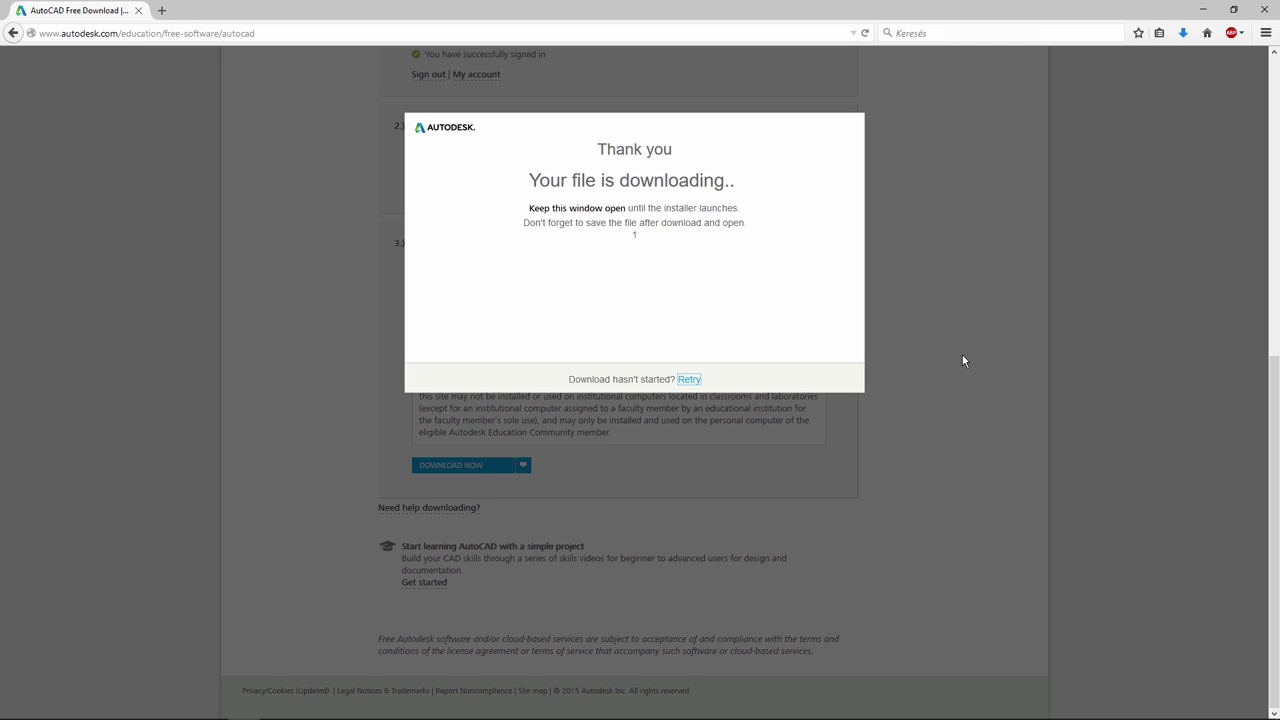
{"action": "left_click", "coordinate": [1181, 35]}
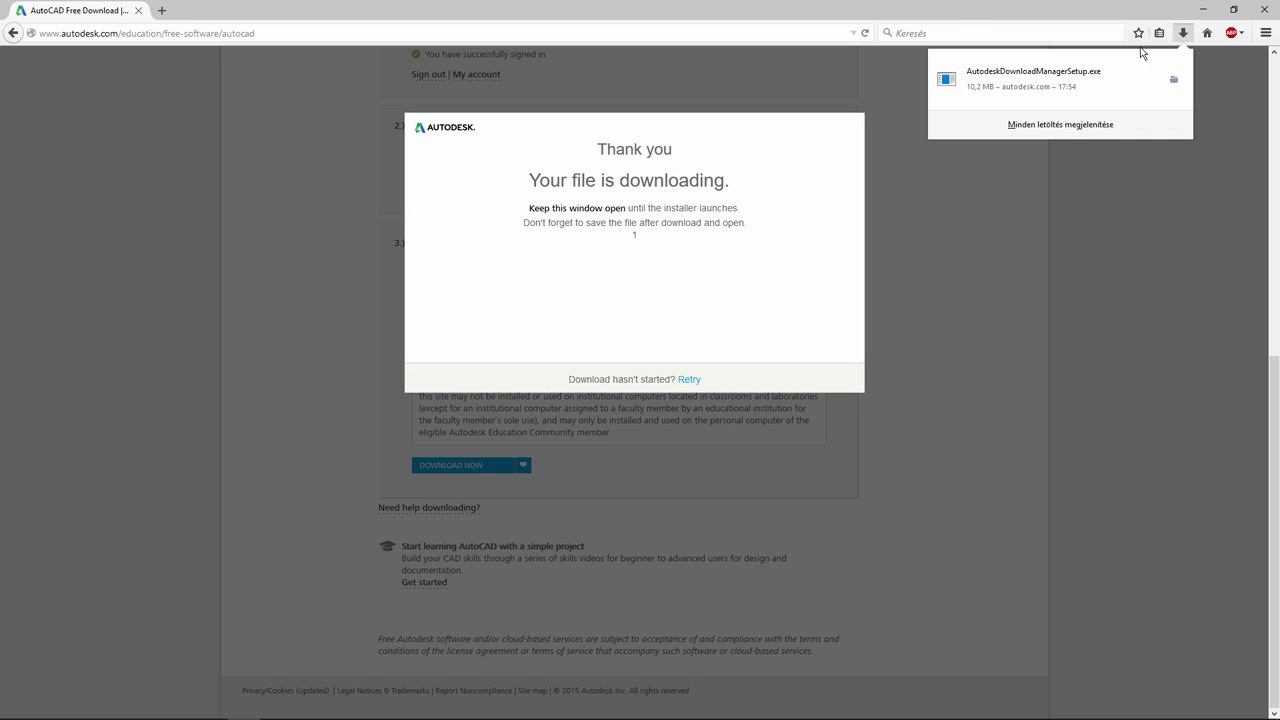
{"action": "left_click", "coordinate": [1028, 90]}
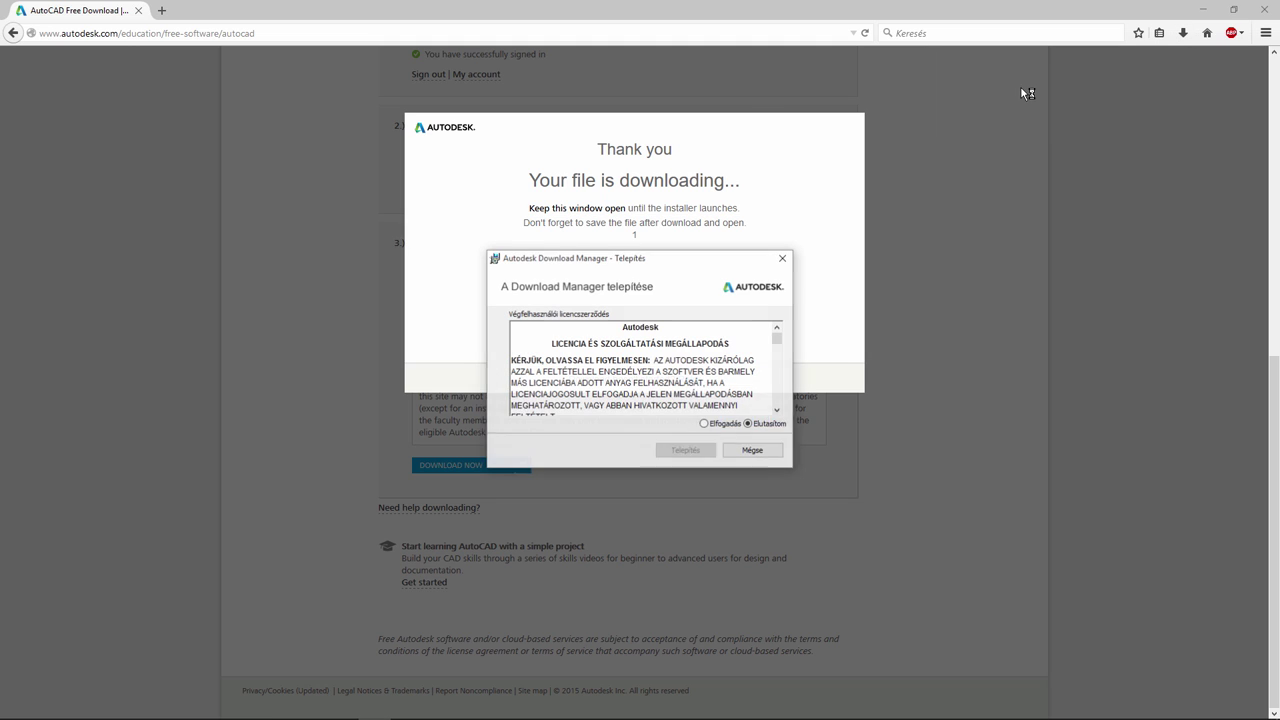
- Accept the licence, install the Download Manager, and allow Akamai NetSession Client through the firewall
{"action": "left_click", "coordinate": [716, 425]}
{"action": "left_click", "coordinate": [683, 450]}
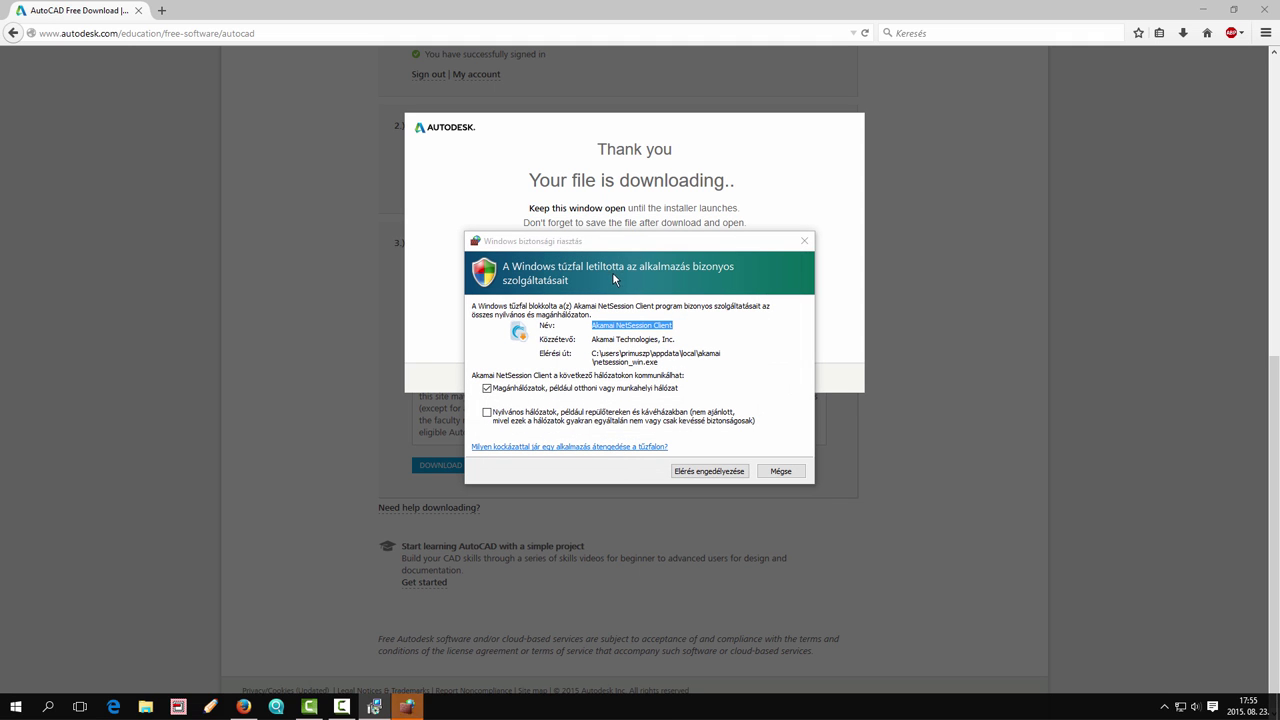
{"action": "left_click", "coordinate": [718, 471]}
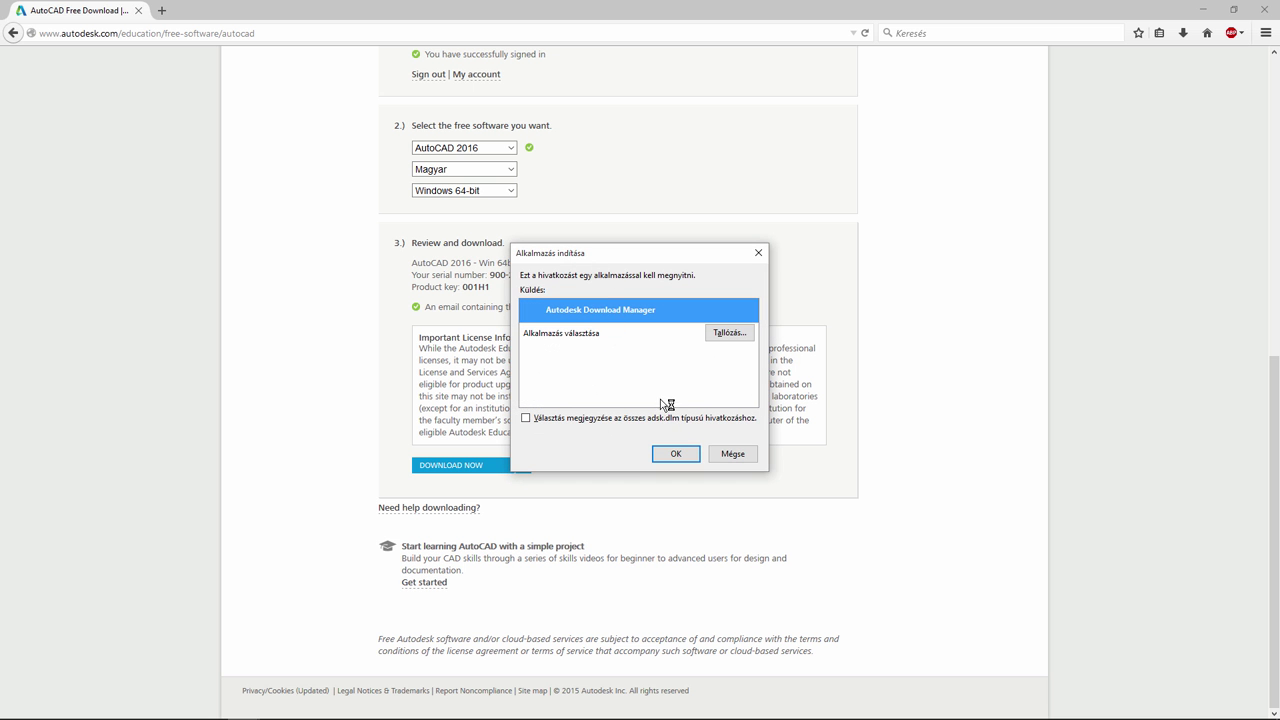
- Open the download in Download Manager with C:\Autodesk as folder, closing it after the network error
{"action": "left_click", "coordinate": [675, 453]}
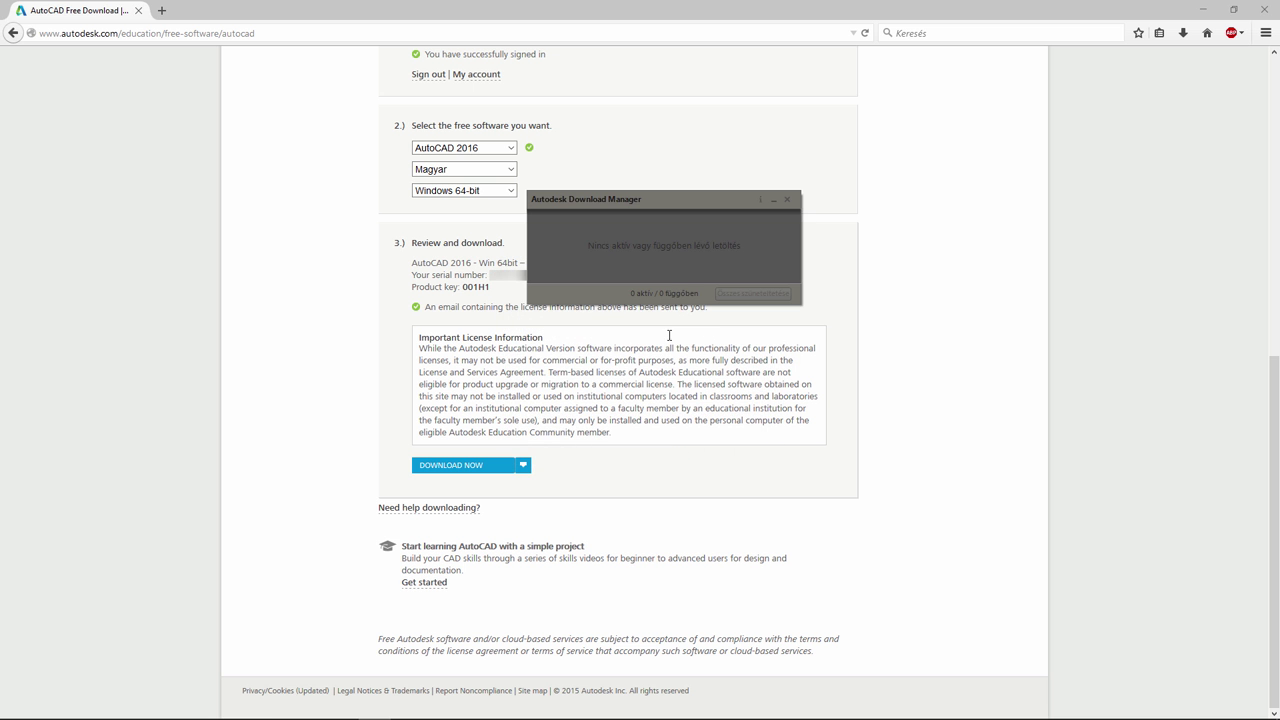
{"action": "left_click", "coordinate": [629, 256]}
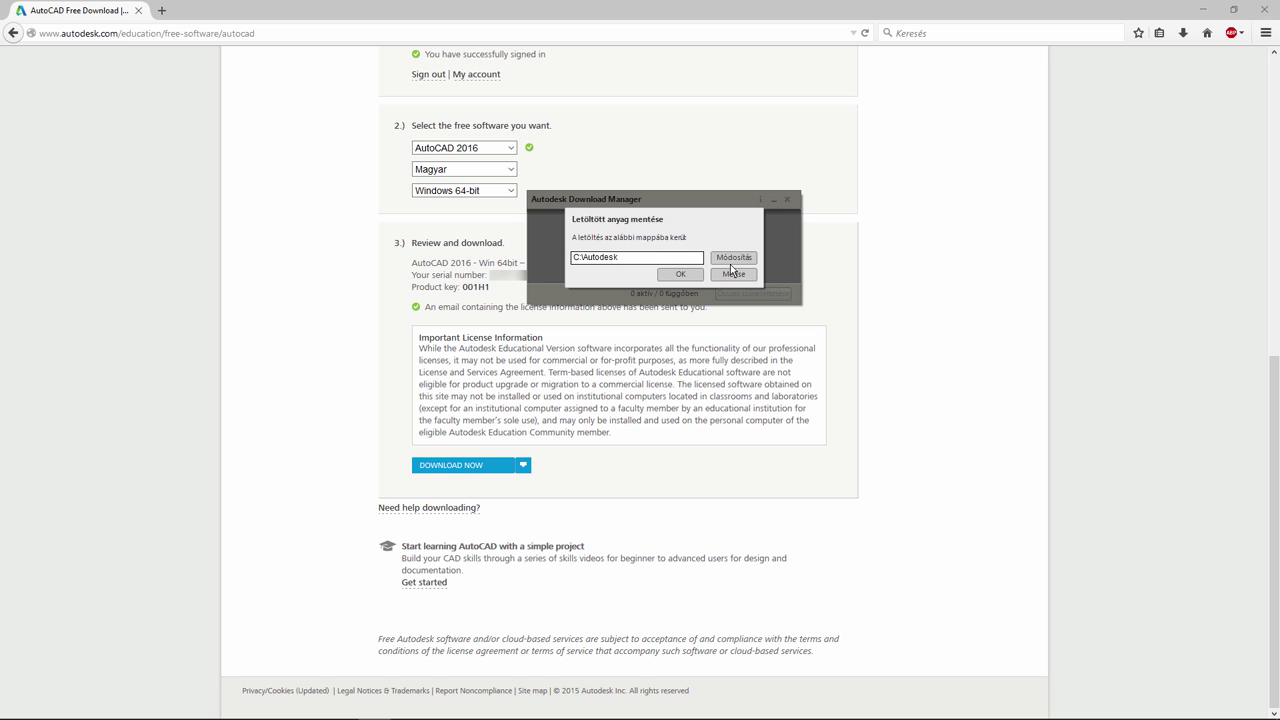
{"action": "left_click", "coordinate": [680, 274]}
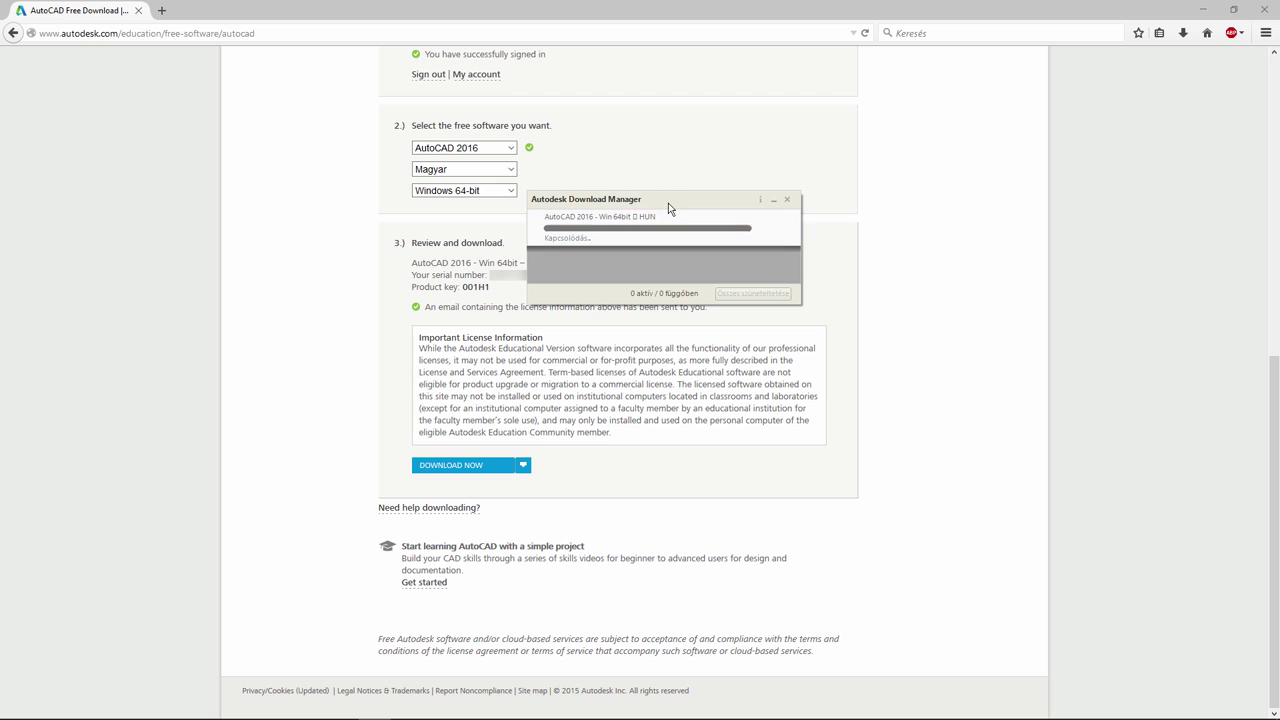
{"action": "left_click_drag", "start_coordinate": [668, 200], "coordinate": [761, 181]}
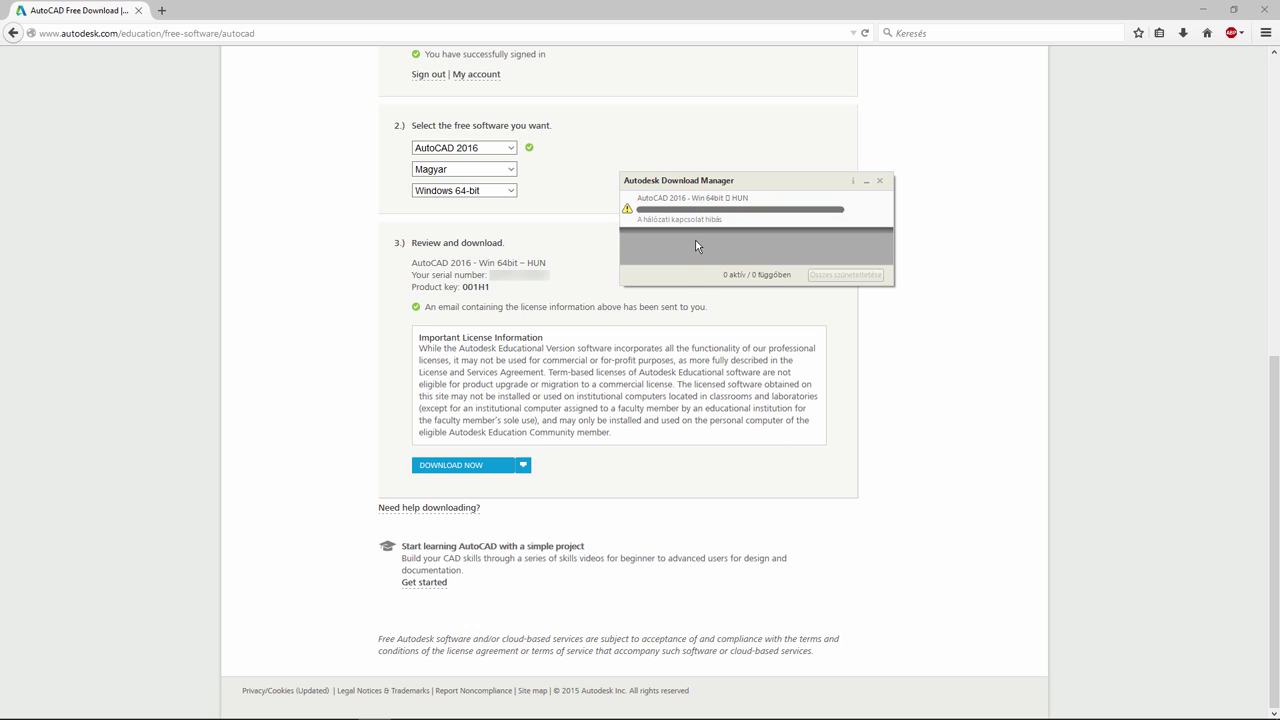
{"action": "left_click", "coordinate": [880, 181]}
- Request the AutoCAD 2016 download again via Download Now and open it in Download Manager
{"action": "left_click", "coordinate": [525, 467]}
{"action": "left_click", "coordinate": [457, 503]}
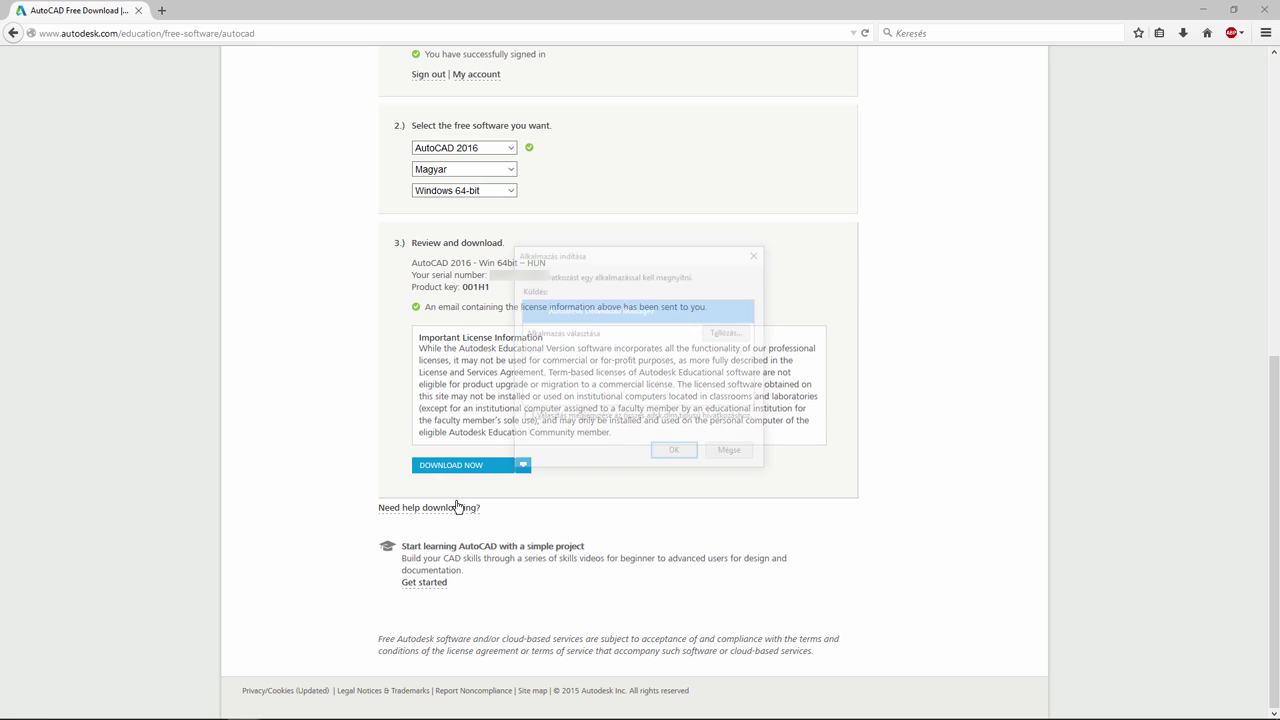
{"action": "left_click", "coordinate": [670, 452]}
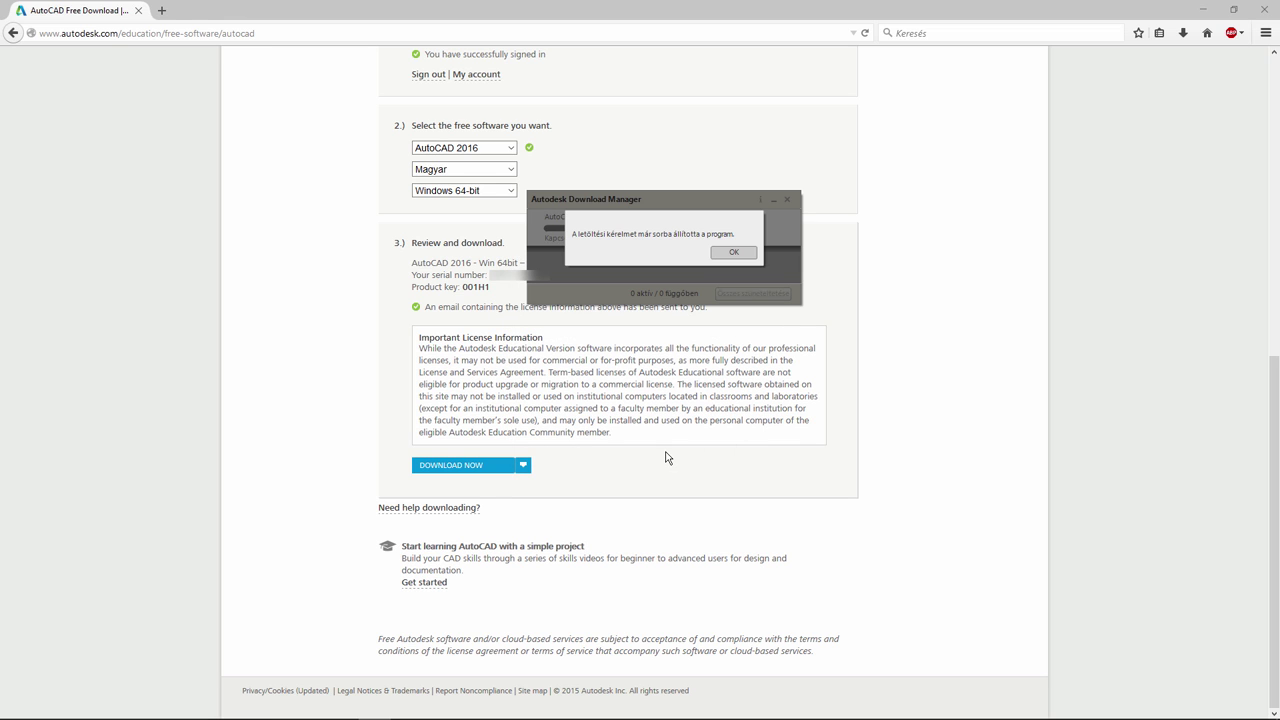
- Dismiss the already-queued notice and move Download Manager aside while the 4,87 GB download finishes
{"action": "left_click", "coordinate": [725, 254]}
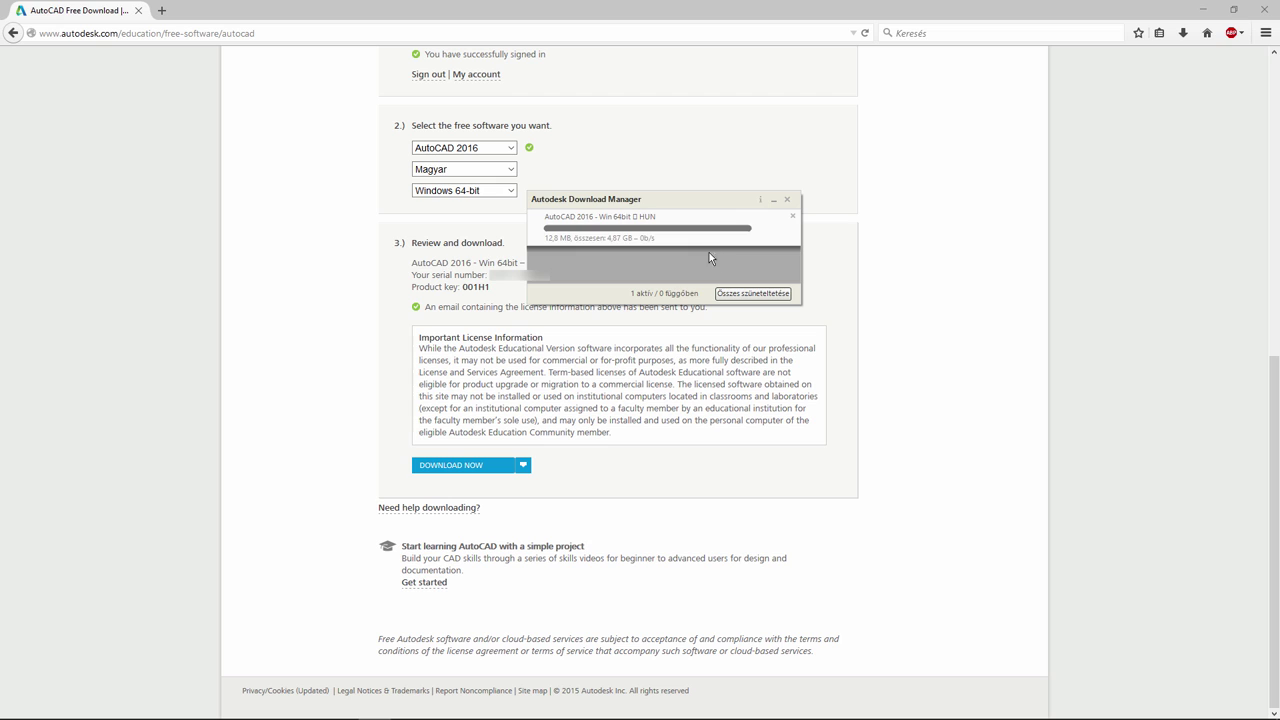
{"action": "left_click_drag", "start_coordinate": [640, 200], "coordinate": [814, 163]}
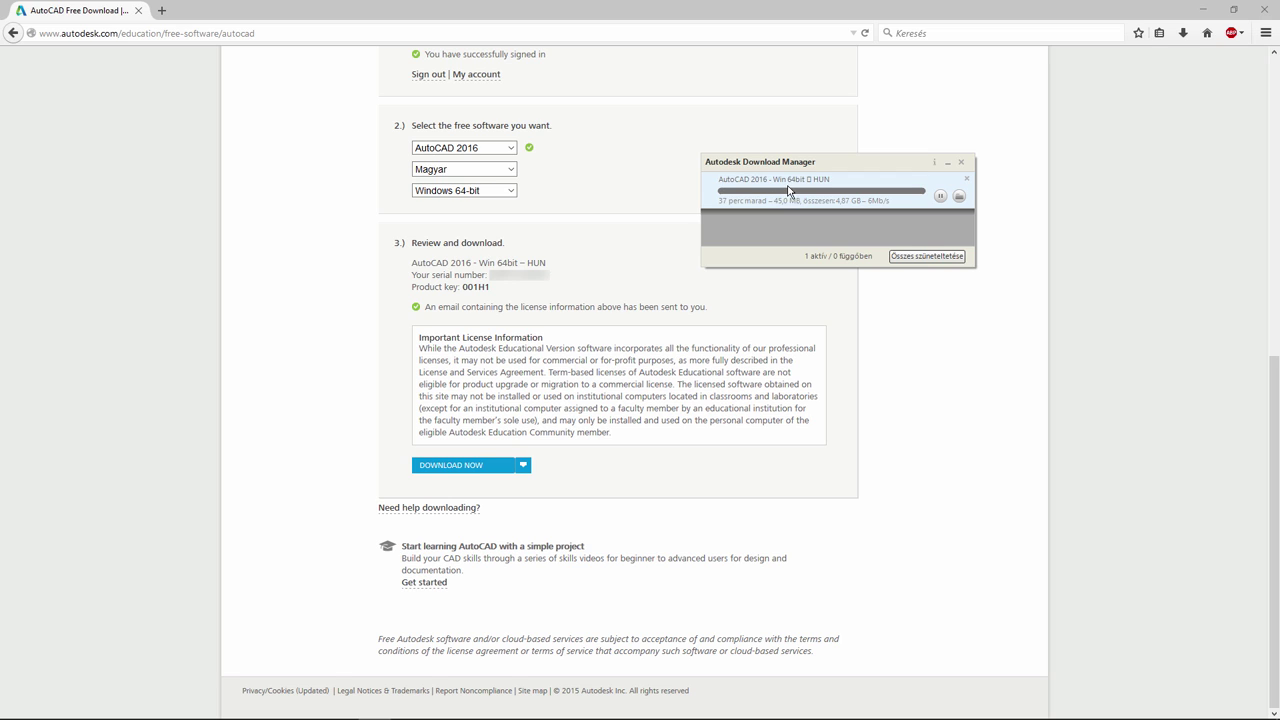
{"action": "mouse_move", "coordinate": [820, 190]}
{"action": "left_click_drag", "start_coordinate": [800, 167], "coordinate": [750, 175]}
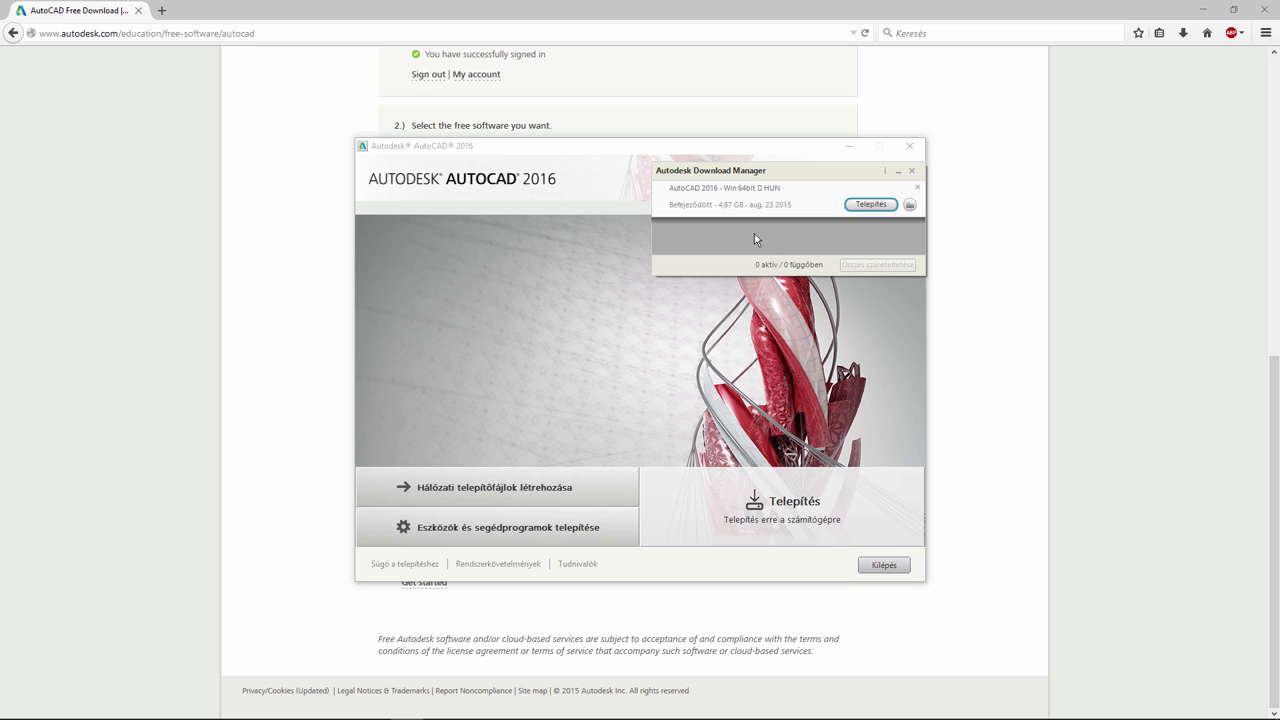
- Close the Download Manager panel now that the download is done
{"action": "left_click_drag", "start_coordinate": [758, 175], "coordinate": [773, 172]}
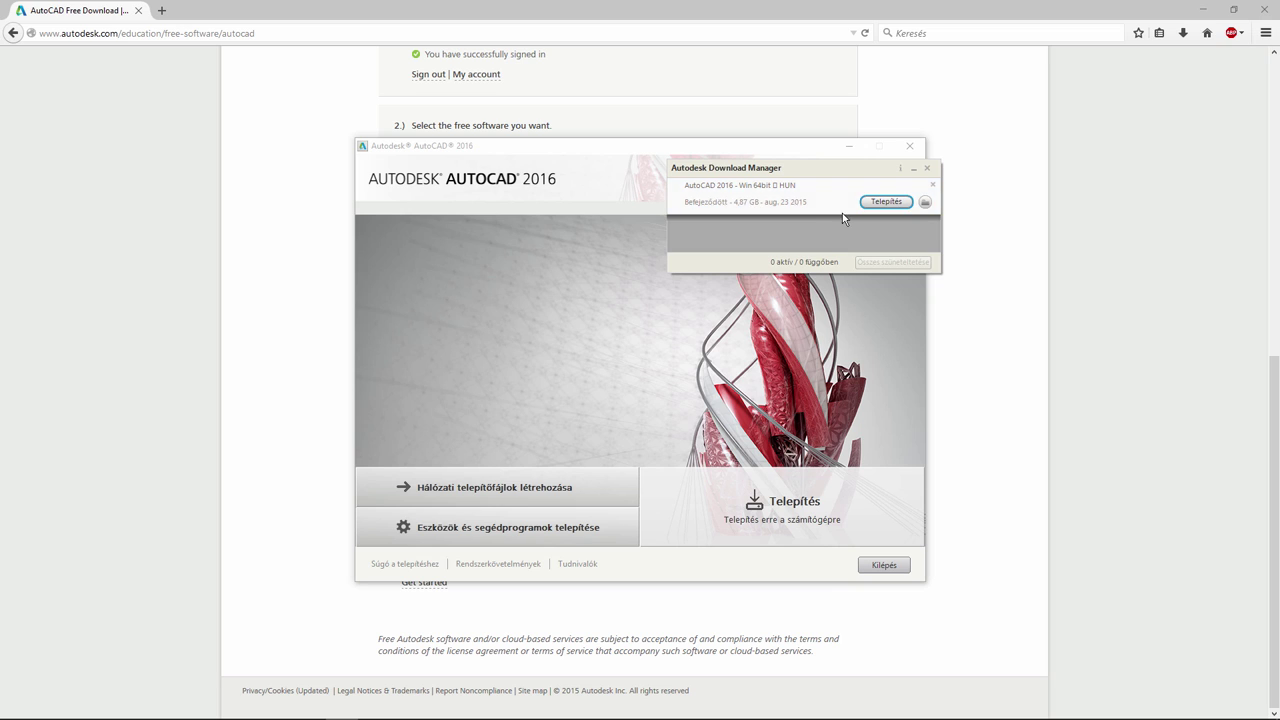
{"action": "left_click_drag", "start_coordinate": [797, 171], "coordinate": [789, 183]}
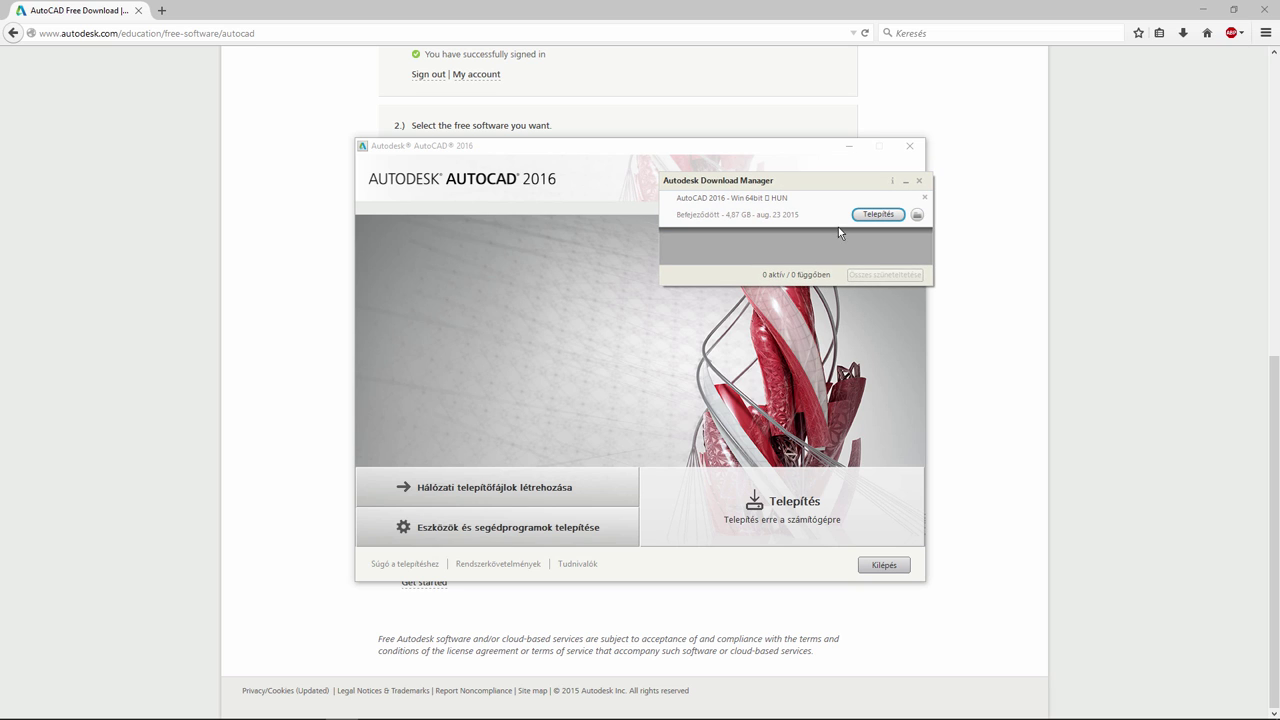
{"action": "left_click", "coordinate": [919, 181]}
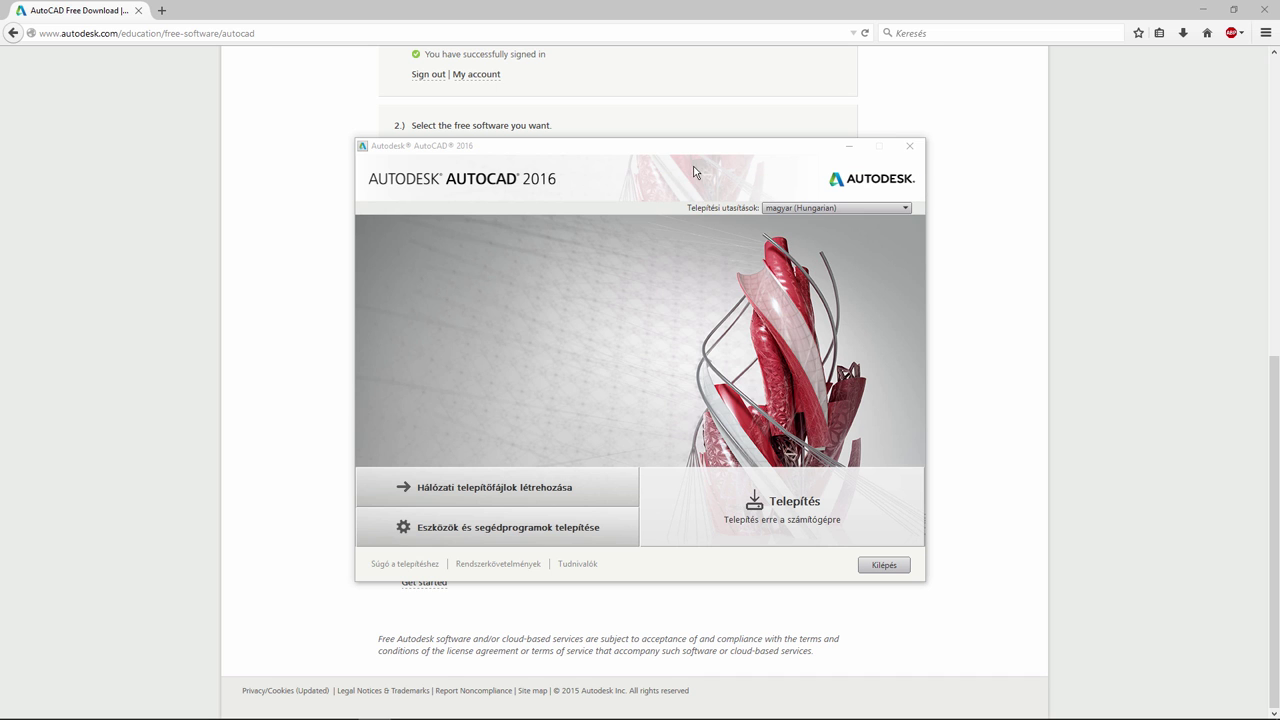
- Minimize Firefox and place the installer welcome screen slightly up and left
{"action": "left_click_drag", "start_coordinate": [671, 149], "coordinate": [643, 126]}
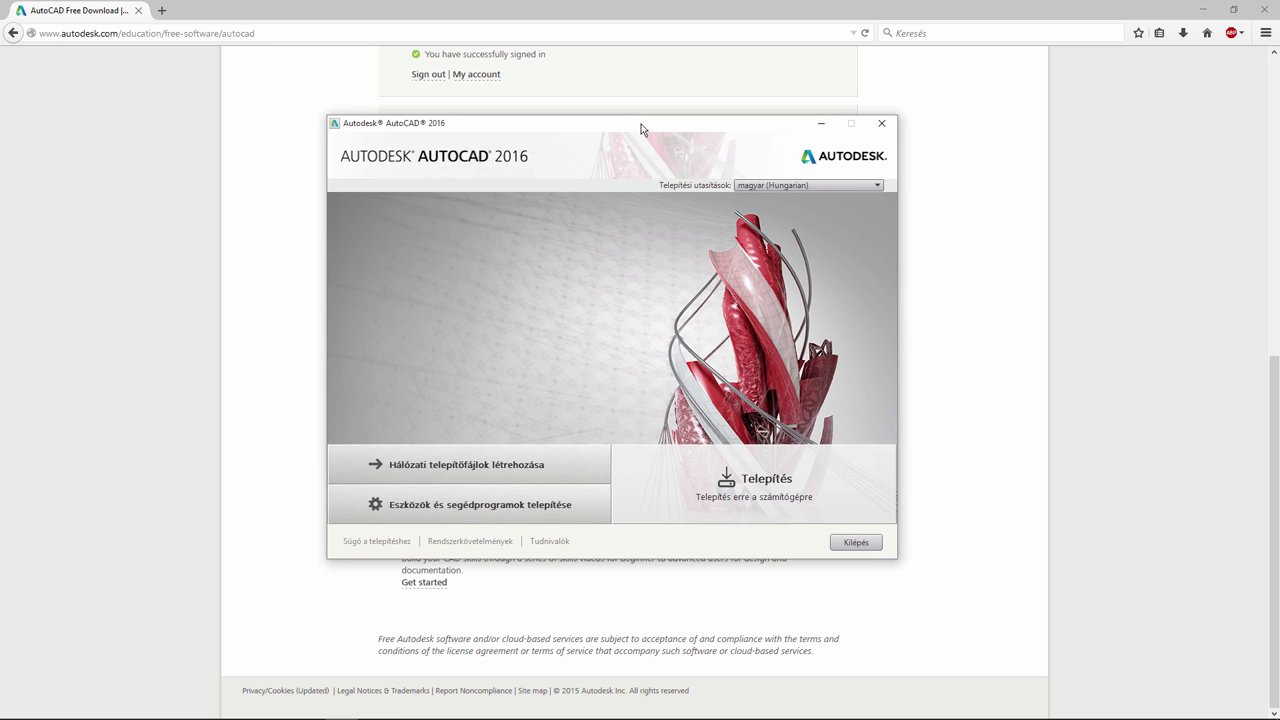
{"action": "left_click", "coordinate": [1225, 10]}
{"action": "left_click", "coordinate": [1202, 9]}
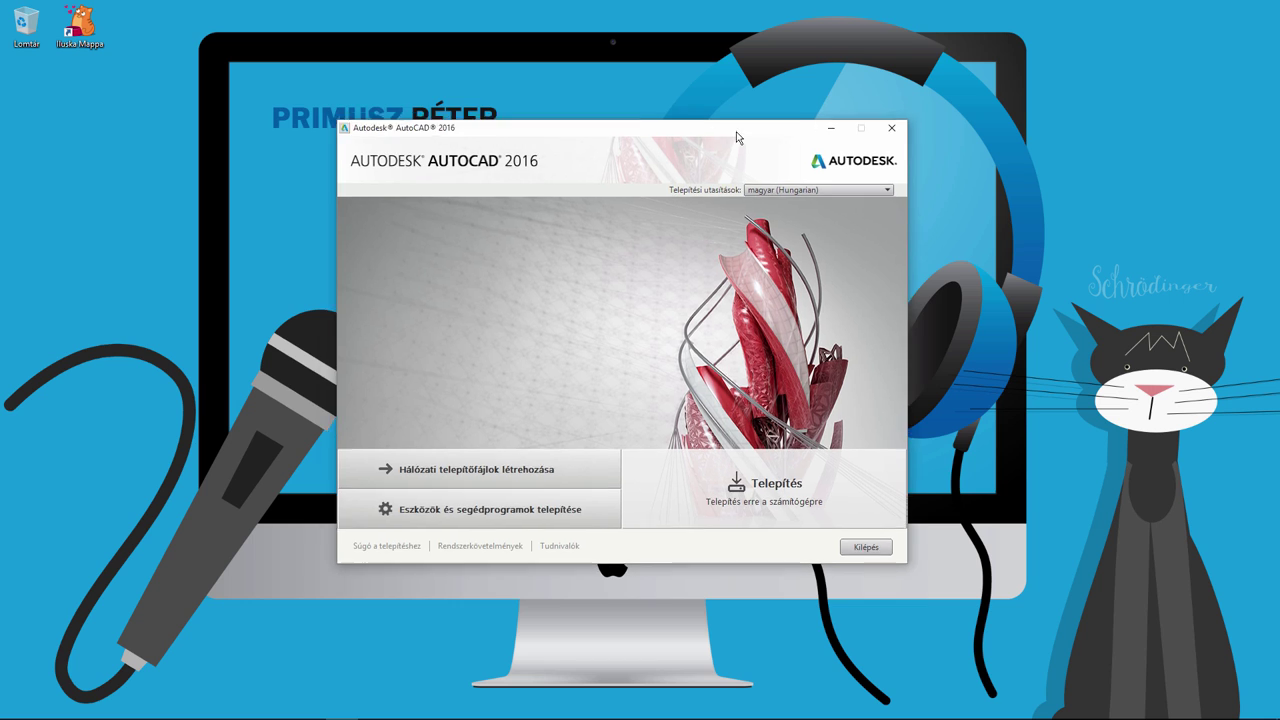
{"action": "left_click_drag", "start_coordinate": [737, 134], "coordinate": [714, 117]}
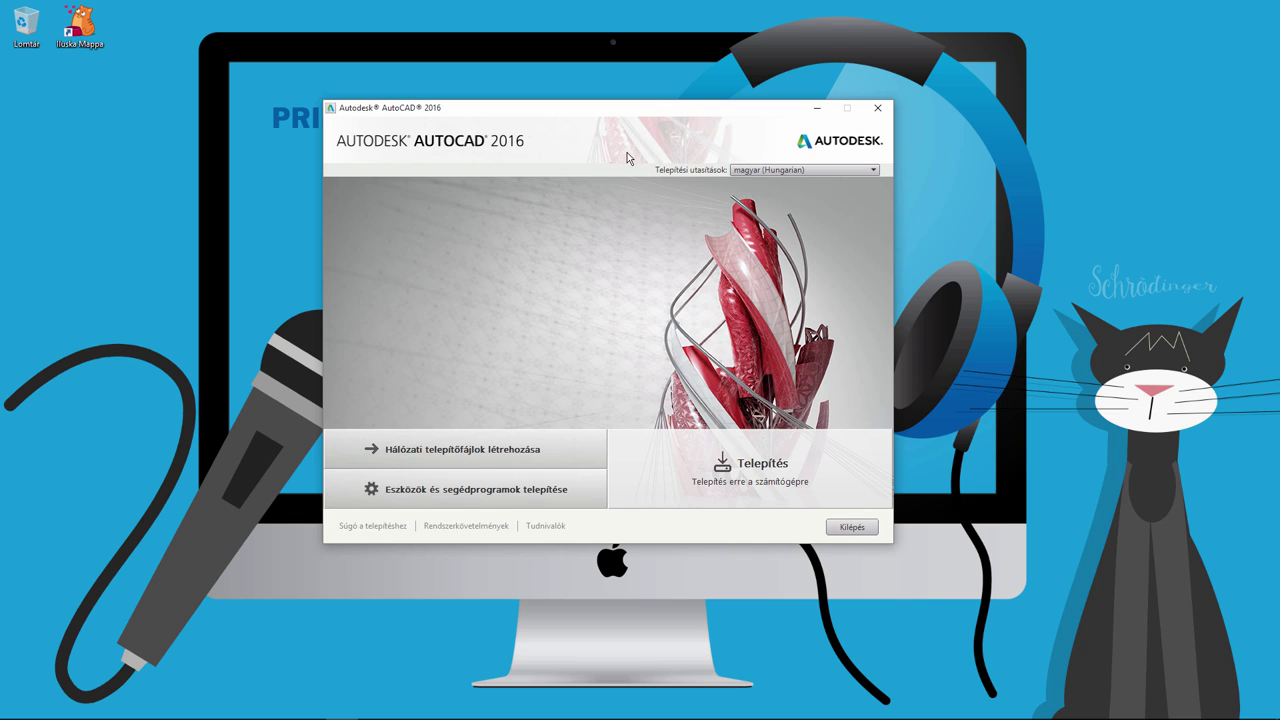
- Choose Telepítés on this computer, accept the licence with Elfogadom and continue with Tovább
{"action": "left_click", "coordinate": [736, 470]}
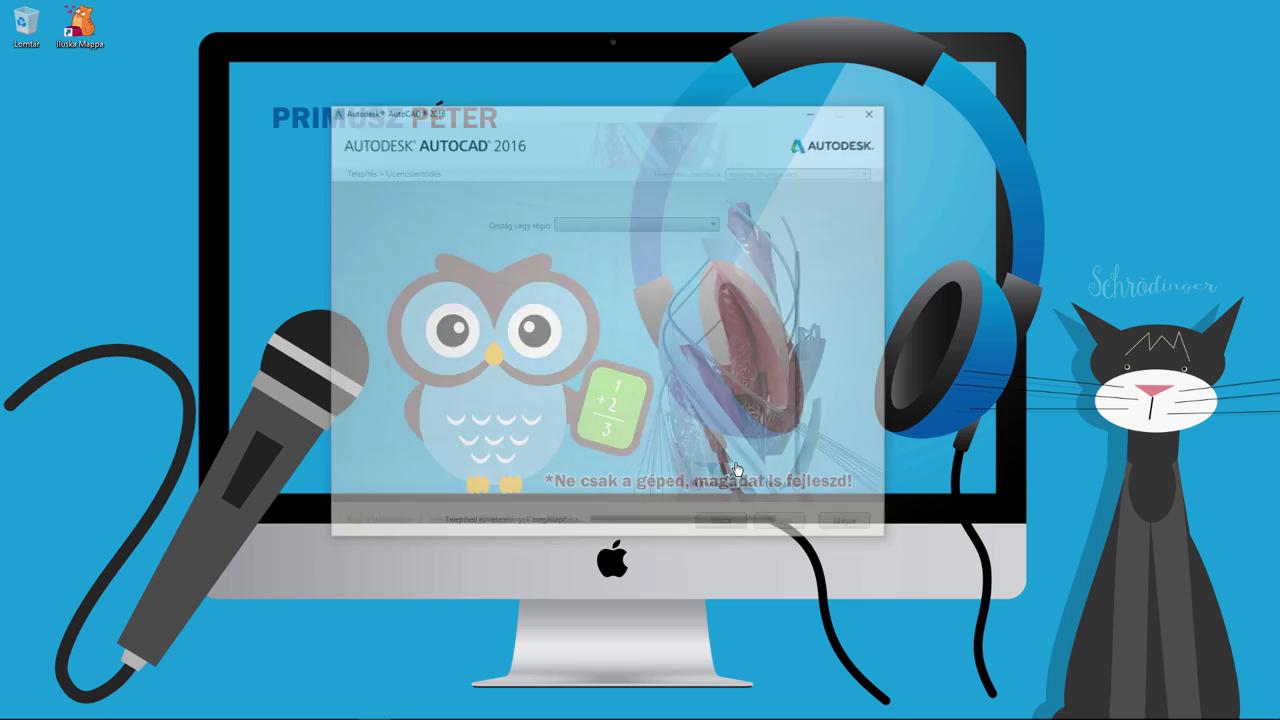
{"action": "left_click", "coordinate": [775, 490]}
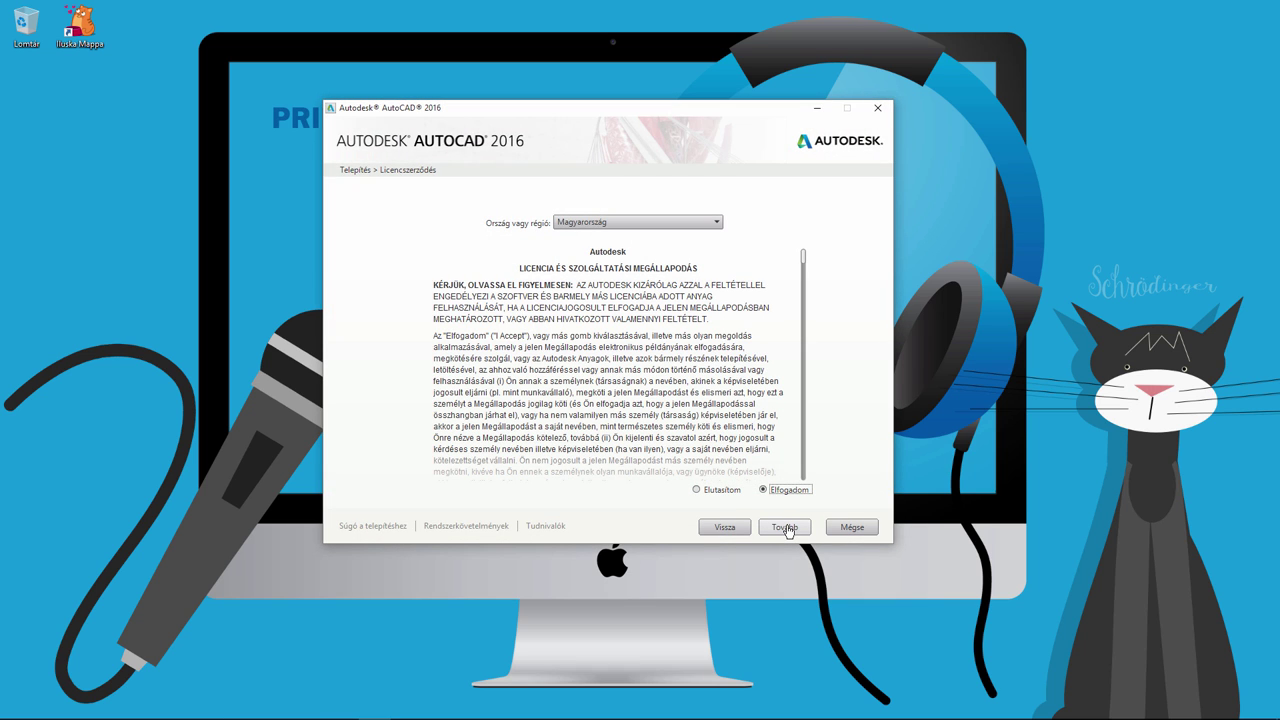
{"action": "left_click", "coordinate": [785, 527]}
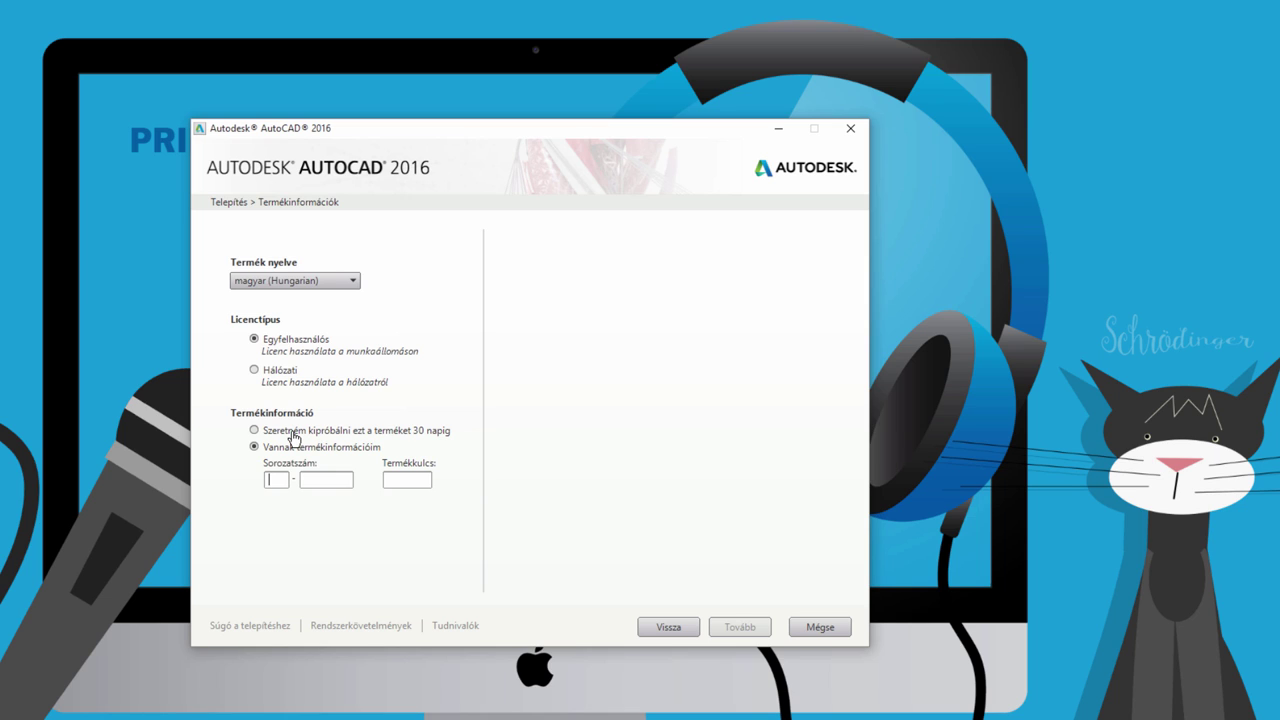
- Enter the serial number and product key, then continue to the configuration page
{"action": "left_click", "coordinate": [401, 480]}
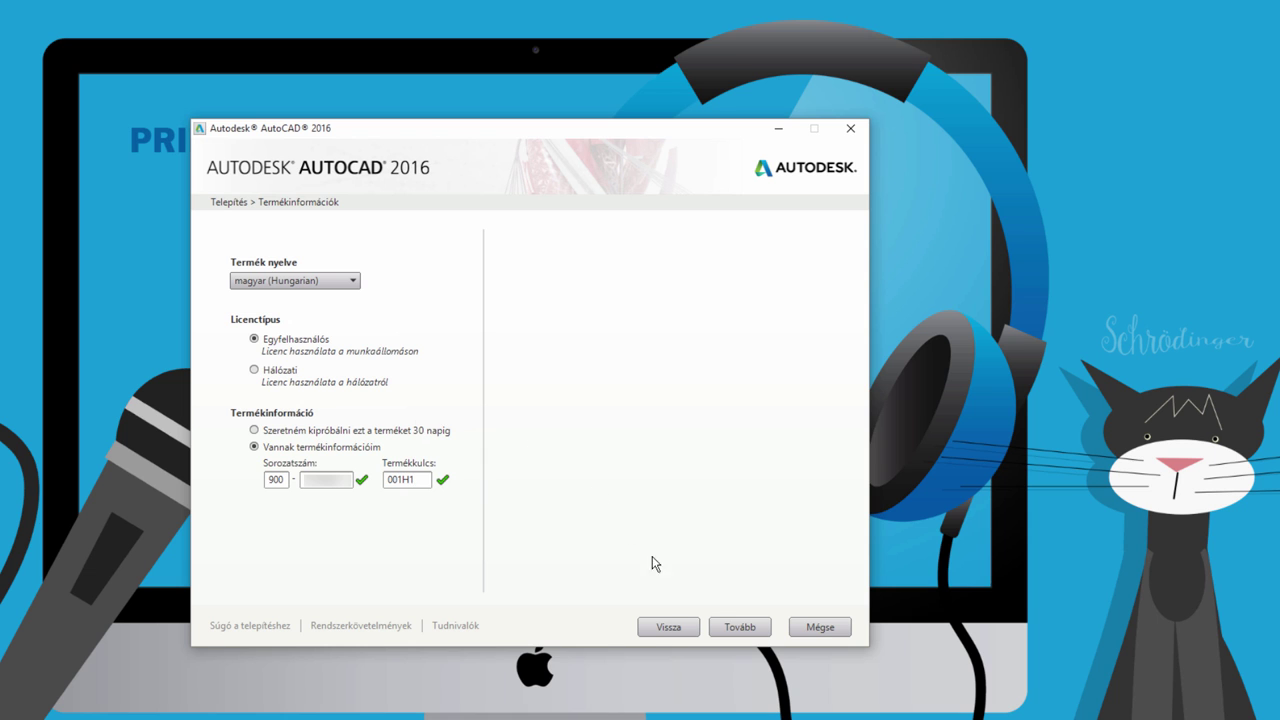
{"action": "left_click", "coordinate": [737, 628]}
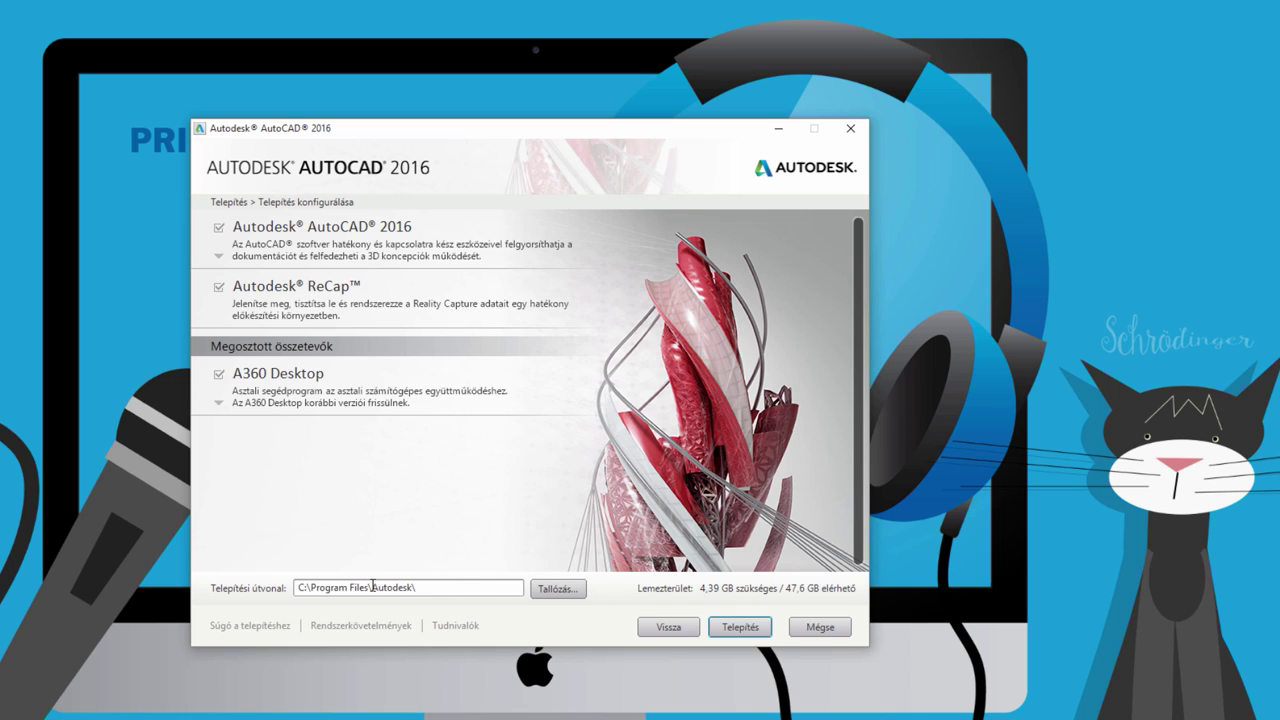
- Browse to D:\Programs, add an Autodesk folder name, and confirm D:\Programs\Autodesk\ as install path
{"action": "left_click_drag", "start_coordinate": [371, 587], "coordinate": [410, 588]}
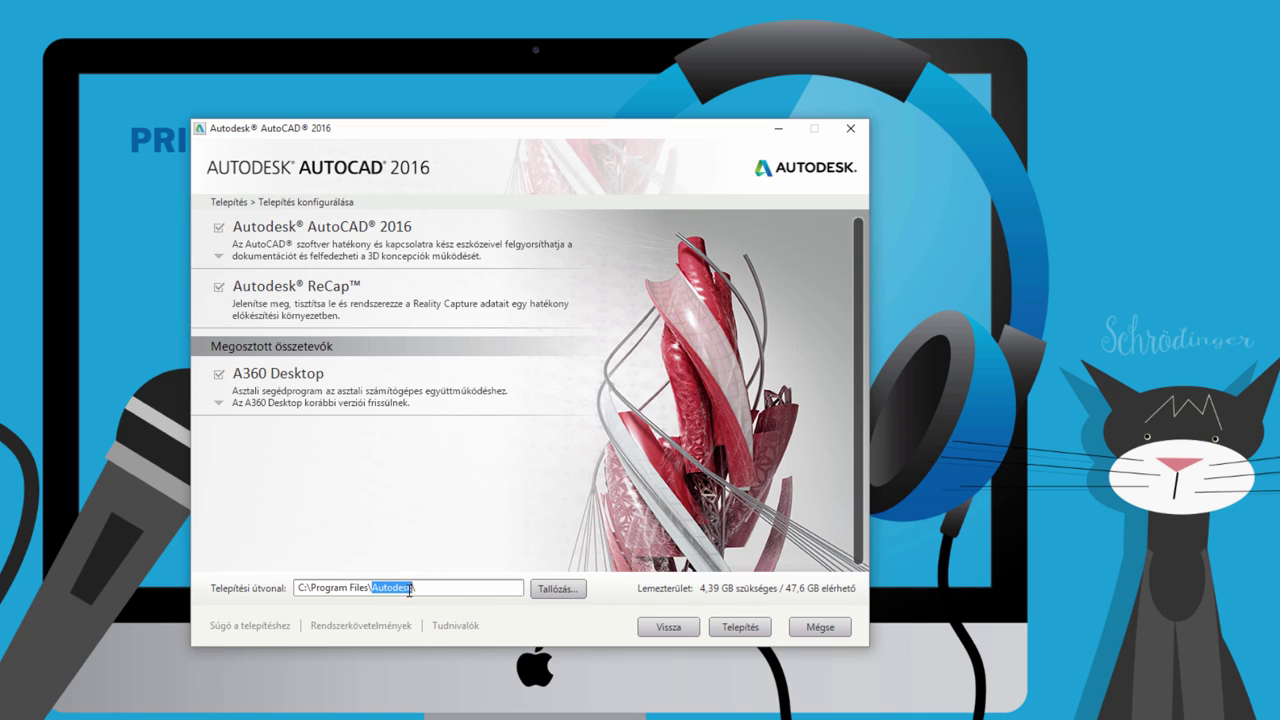
{"action": "left_click", "coordinate": [557, 594]}
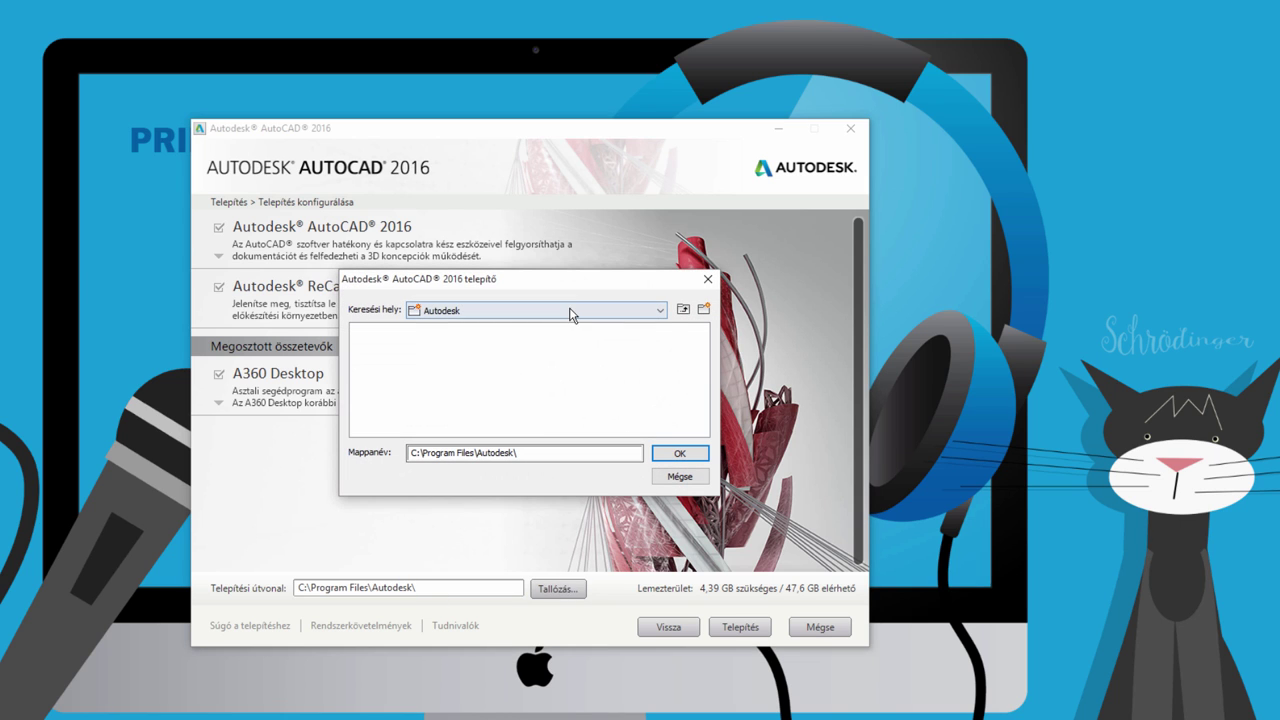
{"action": "left_click", "coordinate": [570, 311]}
{"action": "left_click", "coordinate": [541, 364]}
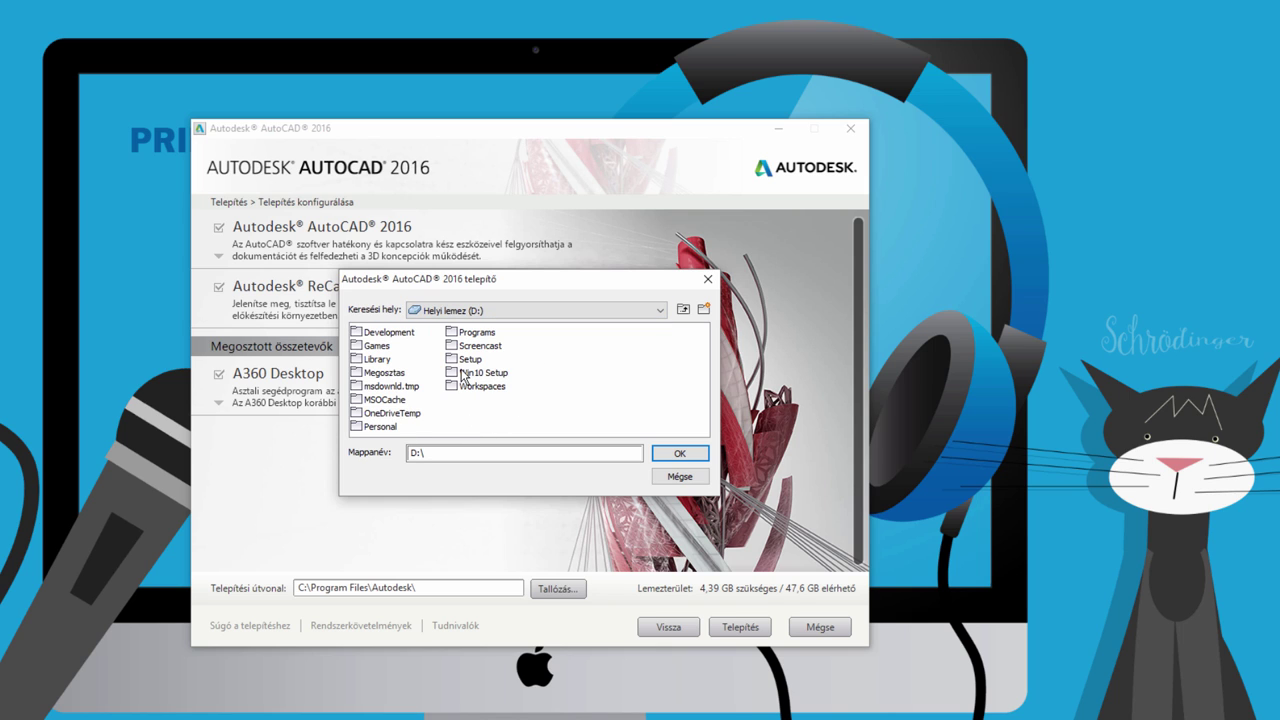
{"action": "double_click", "coordinate": [481, 333]}
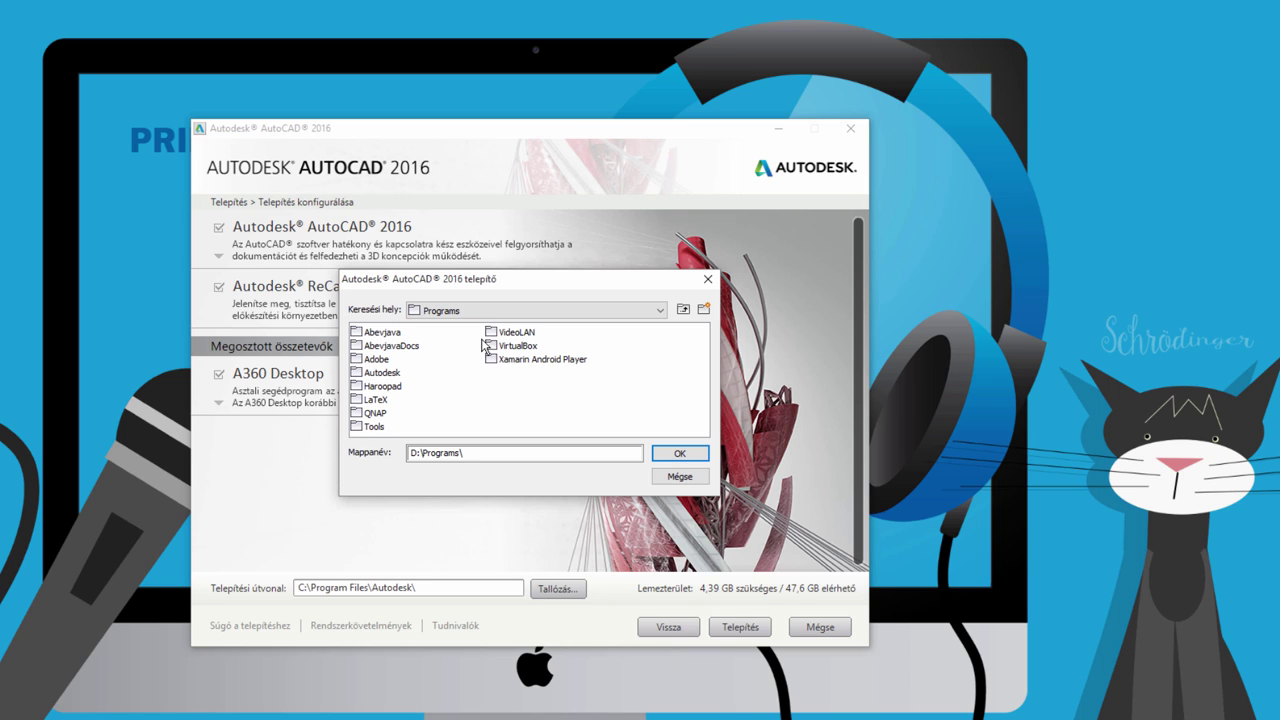
{"action": "left_click", "coordinate": [517, 453]}
{"action": "type", "text": "Autodesk\\"}
{"action": "left_click", "coordinate": [688, 456]}
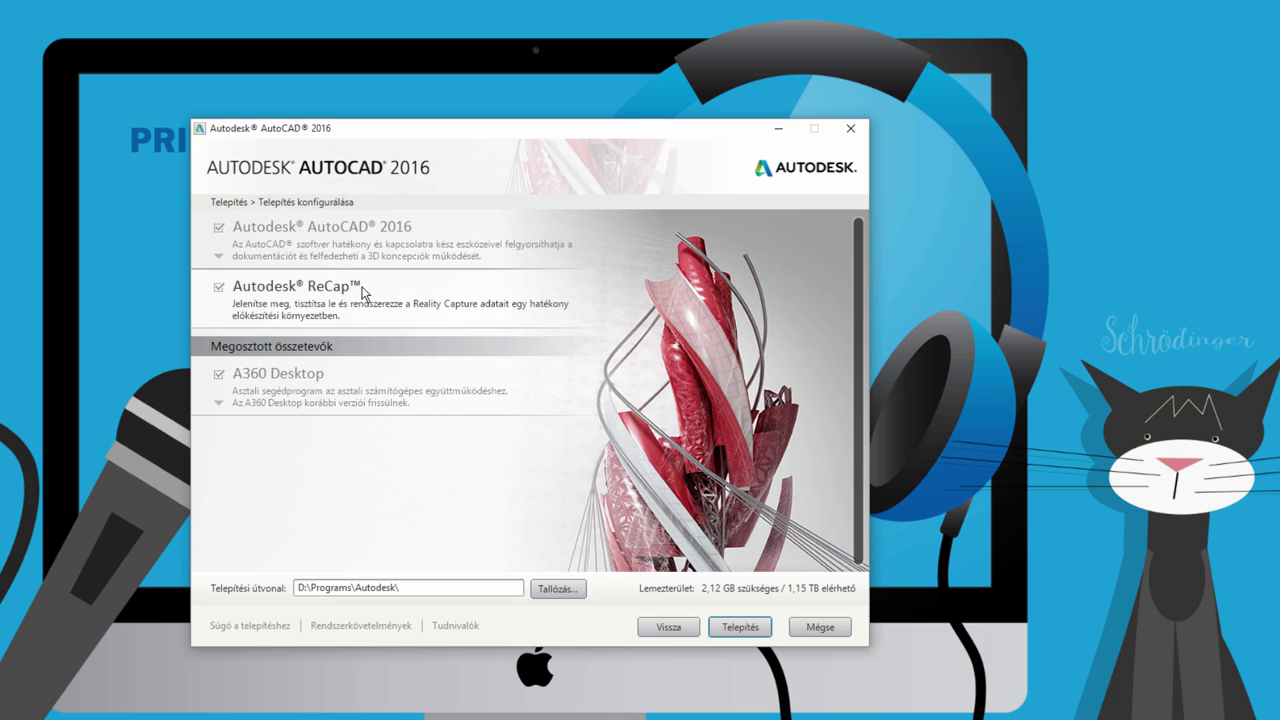
- Expand the AutoCAD 2016 component options and include Express Tools
{"action": "left_click", "coordinate": [216, 256]}
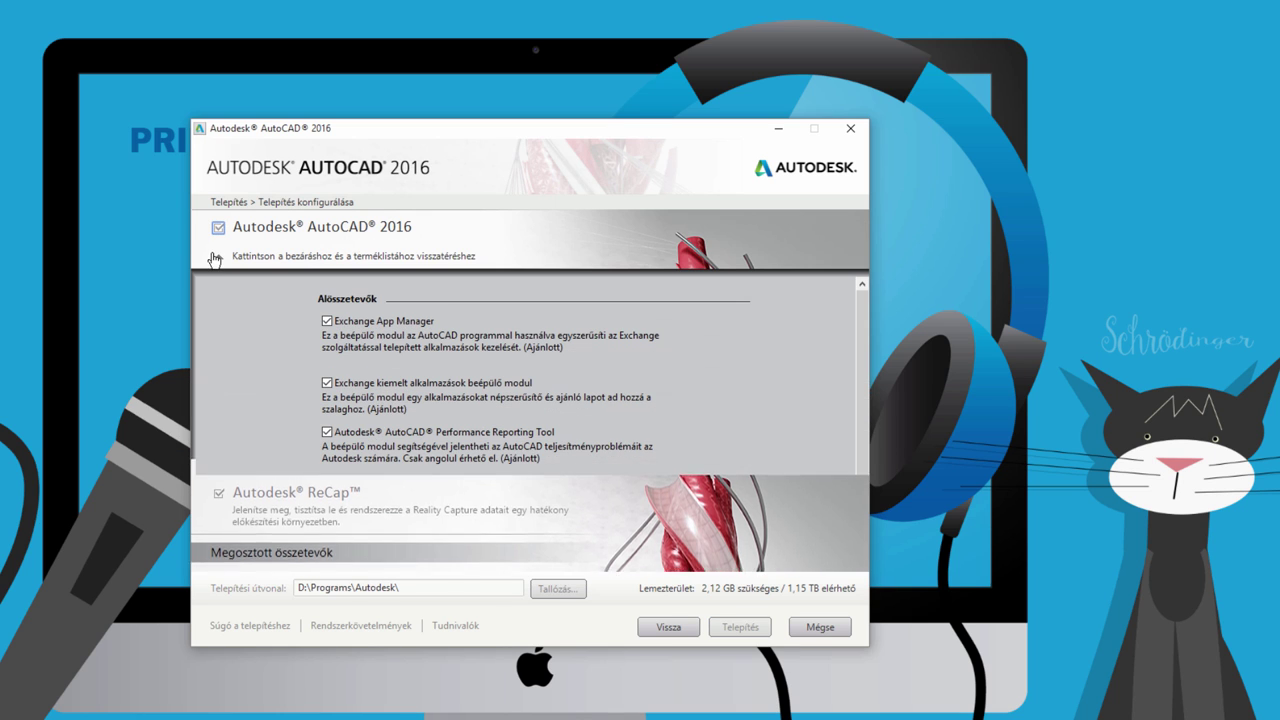
{"action": "left_click_drag", "start_coordinate": [406, 132], "coordinate": [395, 115]}
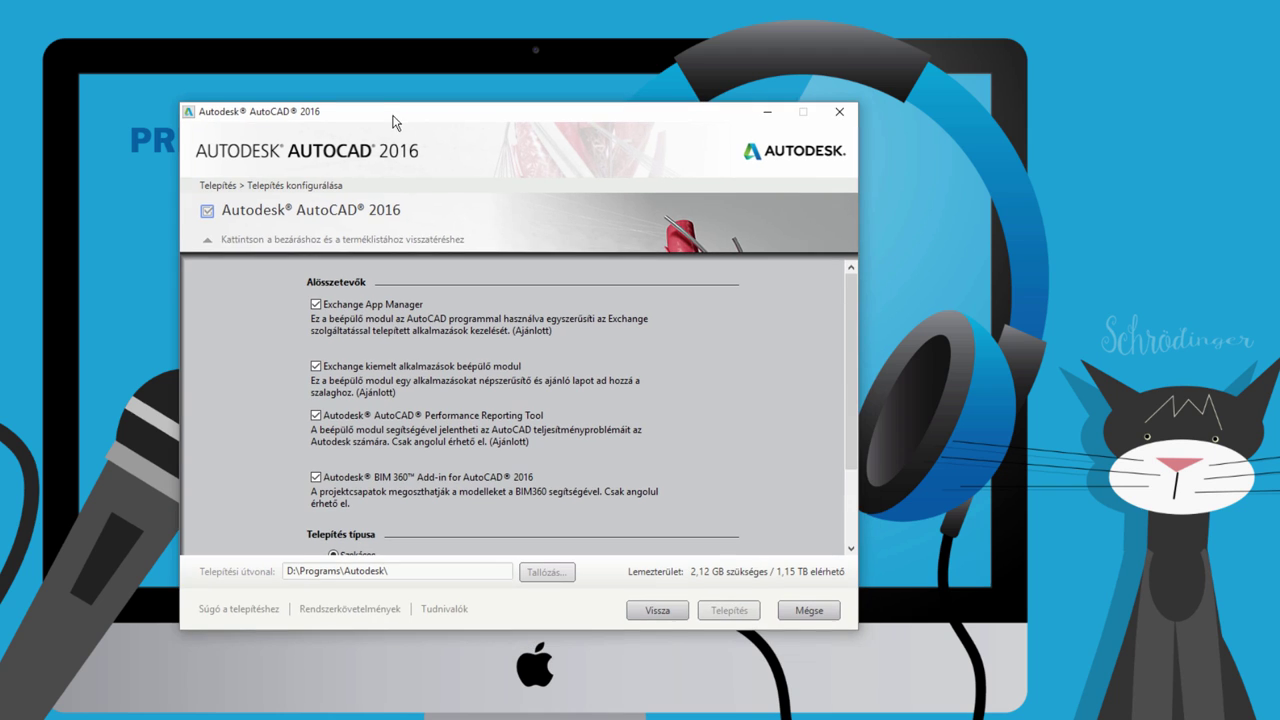
{"action": "left_click_drag", "start_coordinate": [852, 300], "coordinate": [858, 373]}
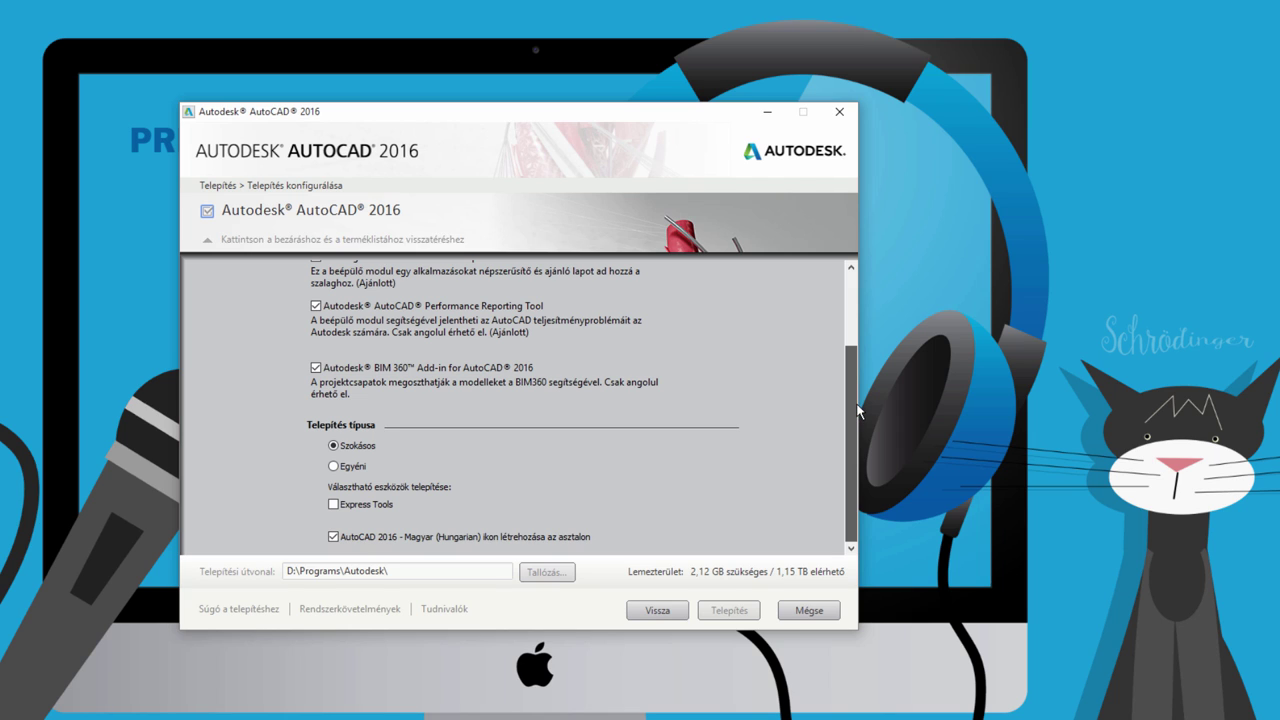
{"action": "left_click", "coordinate": [340, 509]}
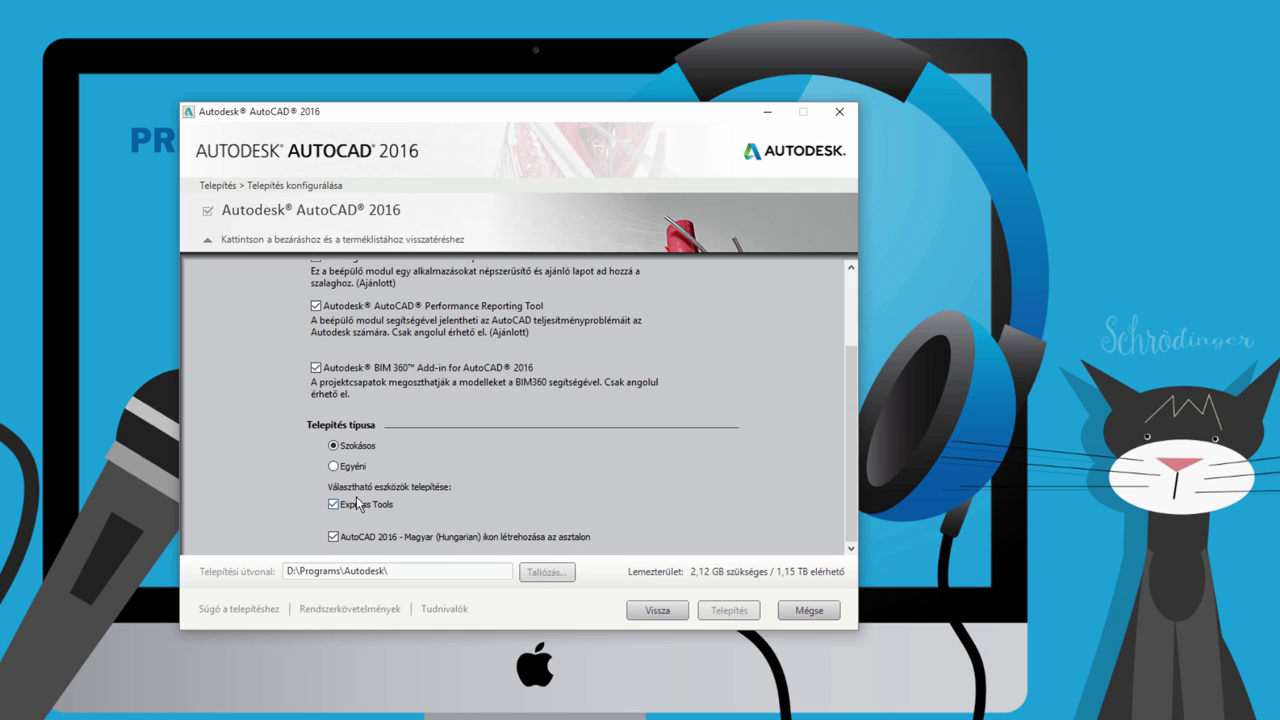
{"action": "left_click_drag", "start_coordinate": [847, 458], "coordinate": [849, 360]}
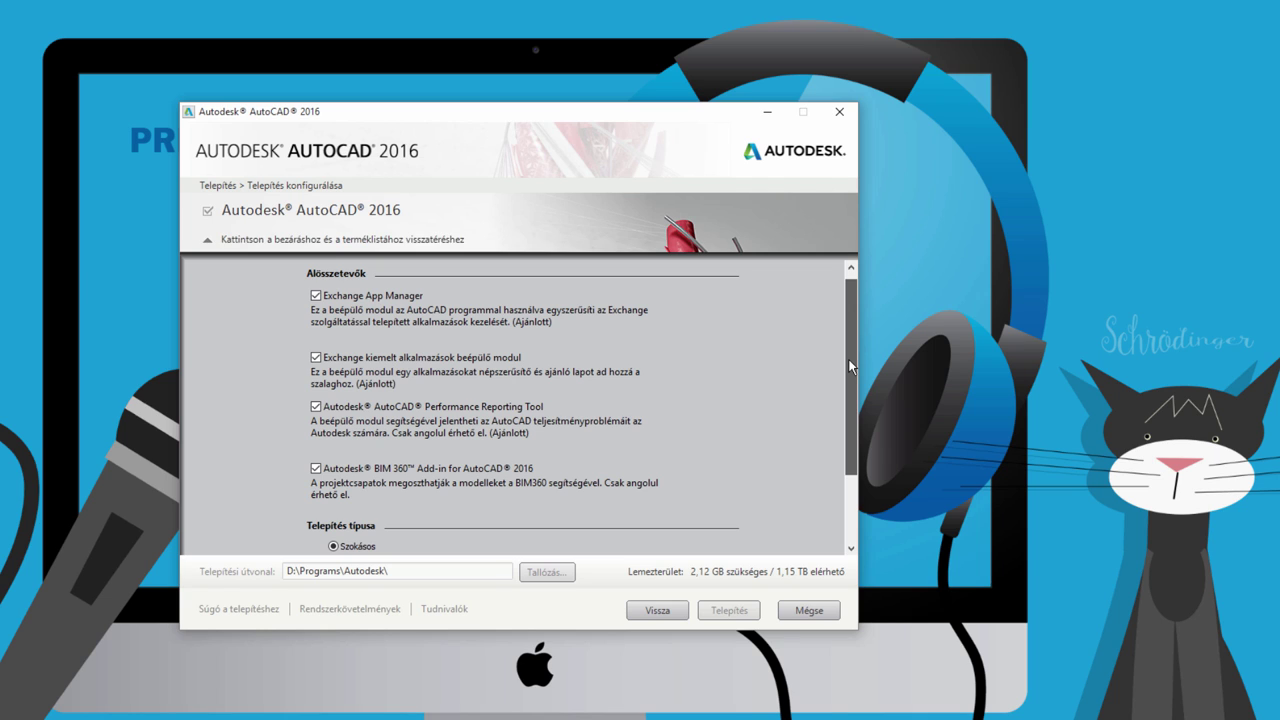
- Uncheck both Exchange add-ins, Performance Reporting Tool and BIM 360, then exclude Autodesk ReCap
{"action": "left_click", "coordinate": [316, 296]}
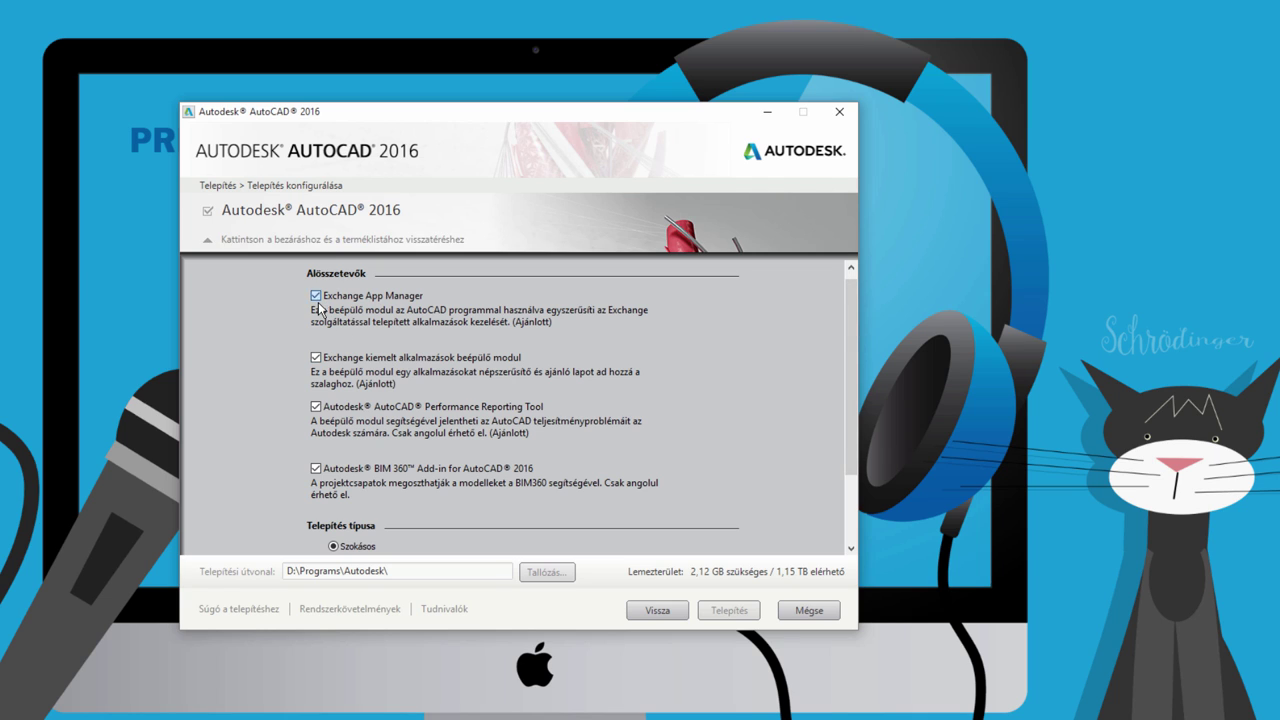
{"action": "left_click", "coordinate": [316, 357]}
{"action": "left_click", "coordinate": [316, 407]}
{"action": "left_click", "coordinate": [316, 468]}
{"action": "left_click_drag", "start_coordinate": [853, 396], "coordinate": [853, 462]}
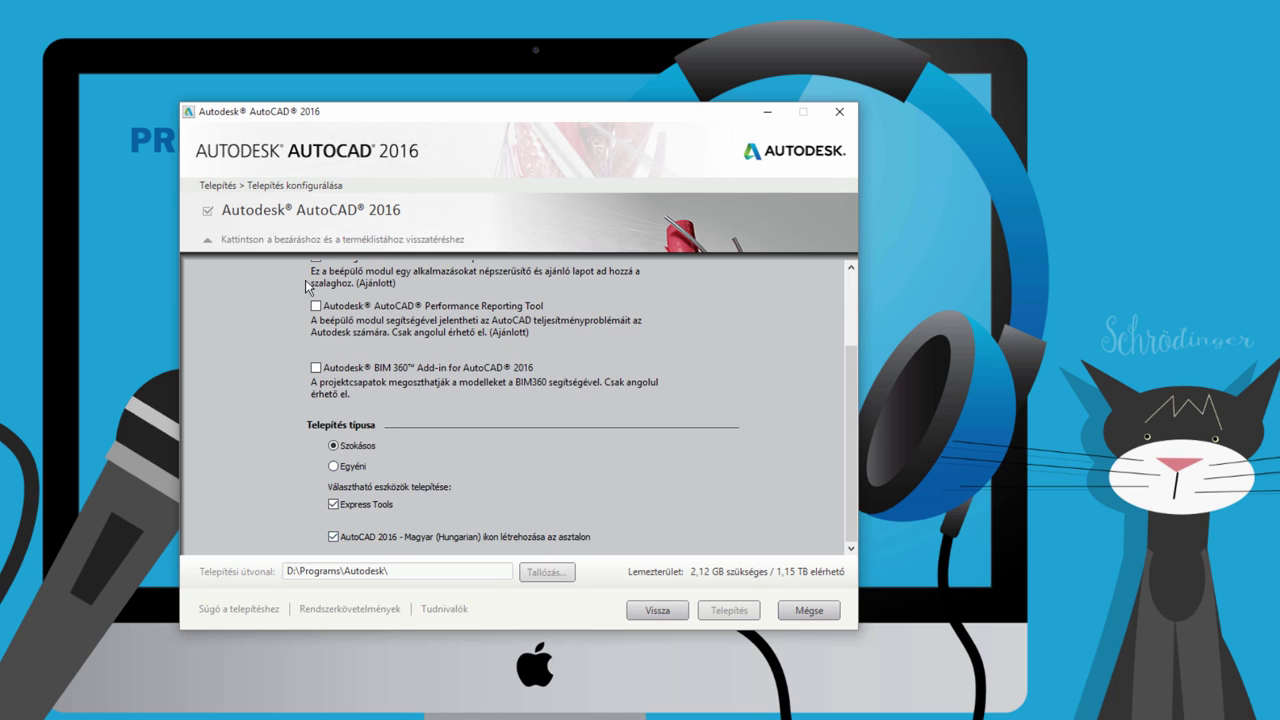
{"action": "left_click", "coordinate": [236, 241]}
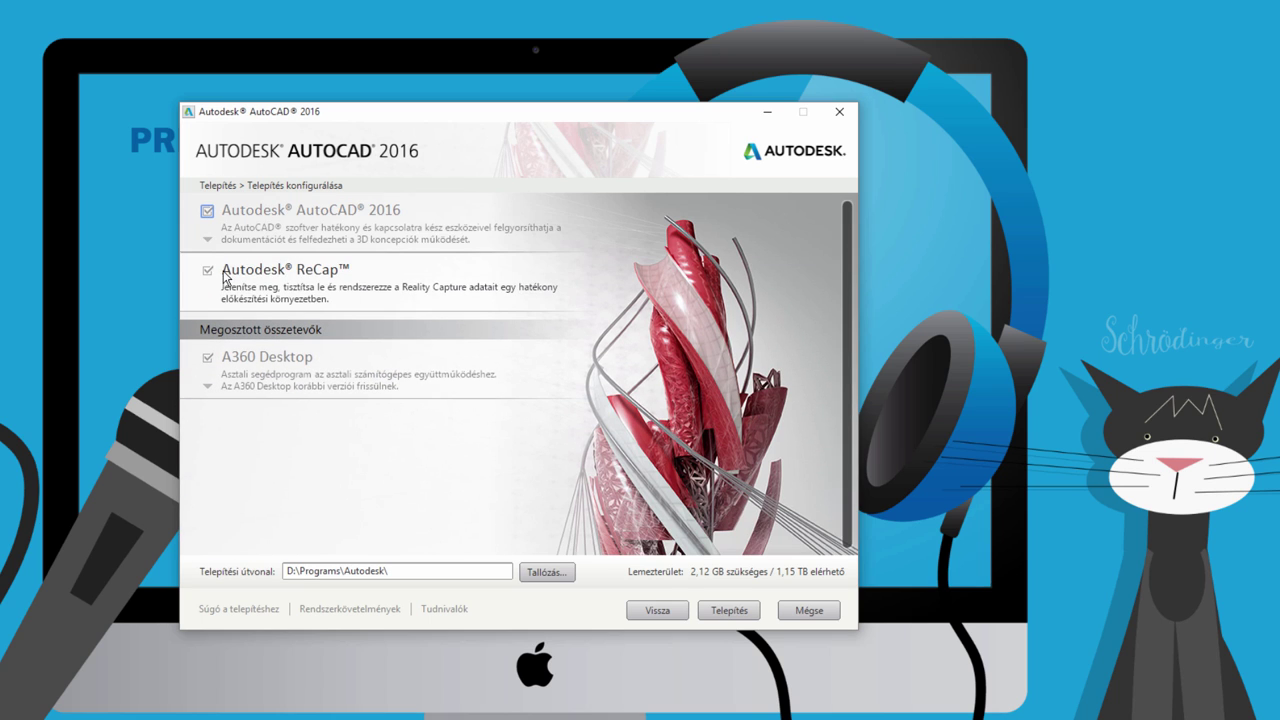
{"action": "left_click", "coordinate": [208, 270]}
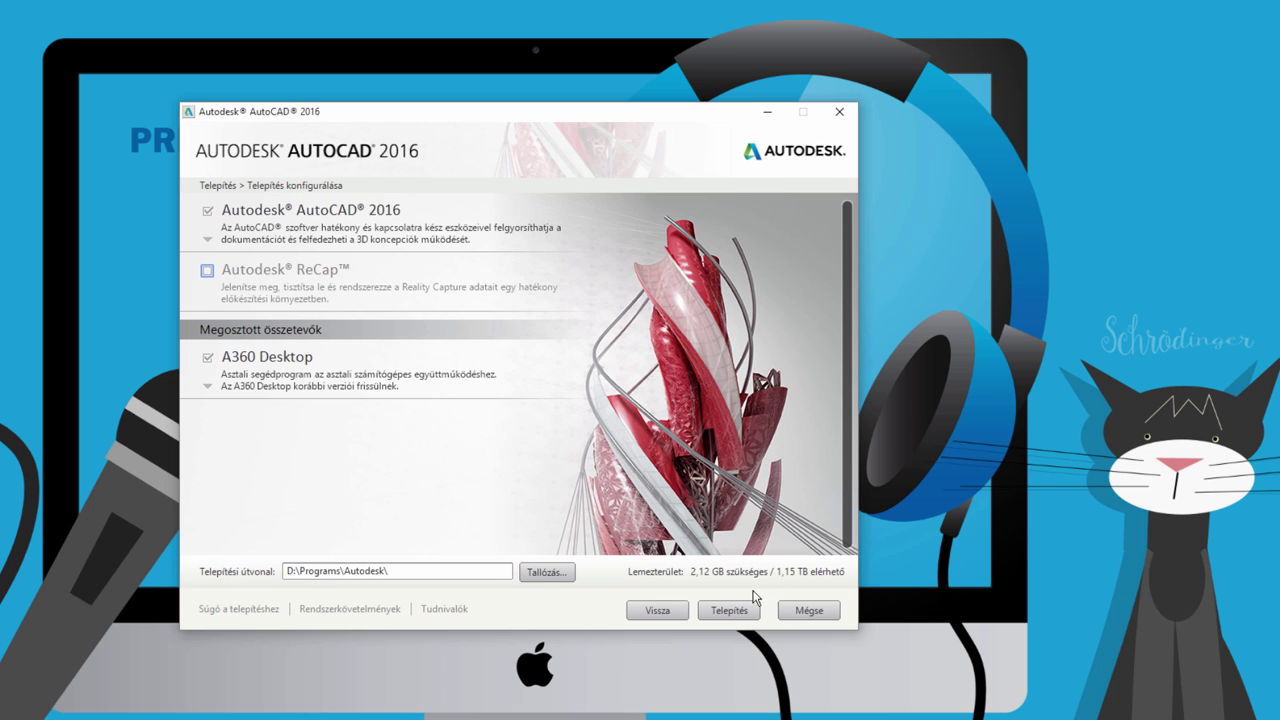
- Run the Telepítés installation through to the success screen for all three products
{"action": "left_click", "coordinate": [740, 604]}
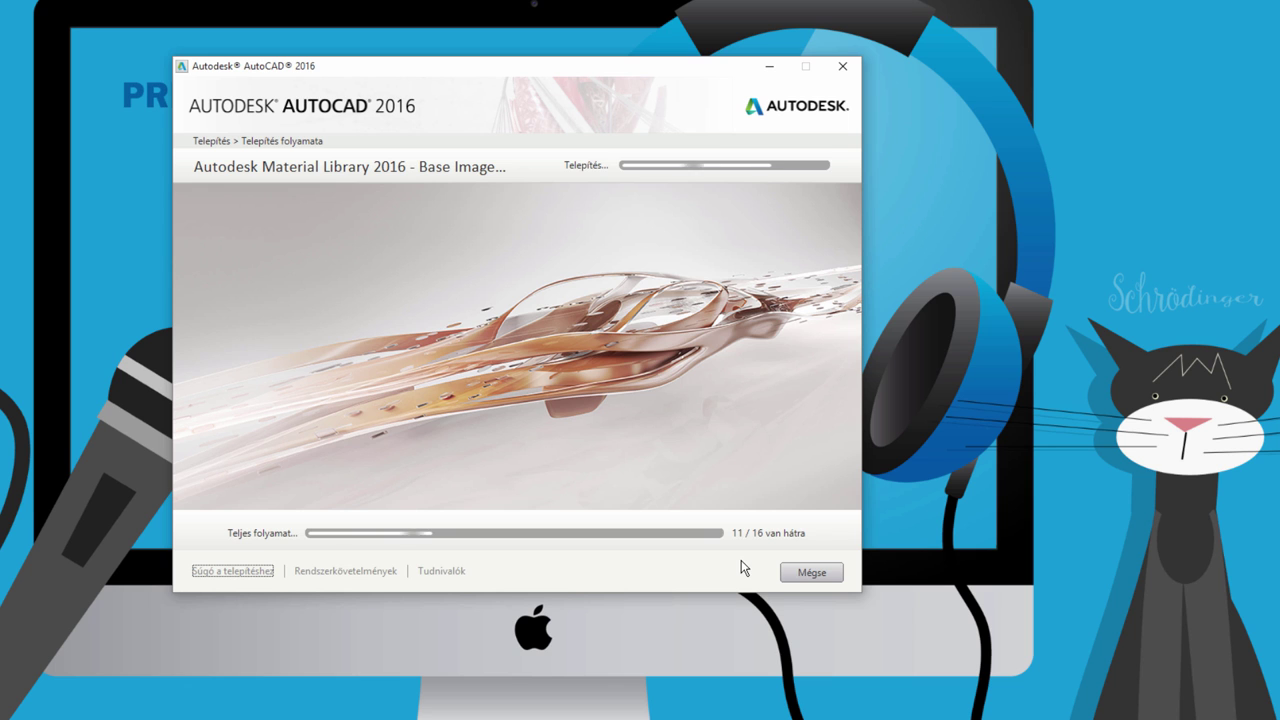
{"action": "left_click_drag", "start_coordinate": [518, 76], "coordinate": [519, 44]}
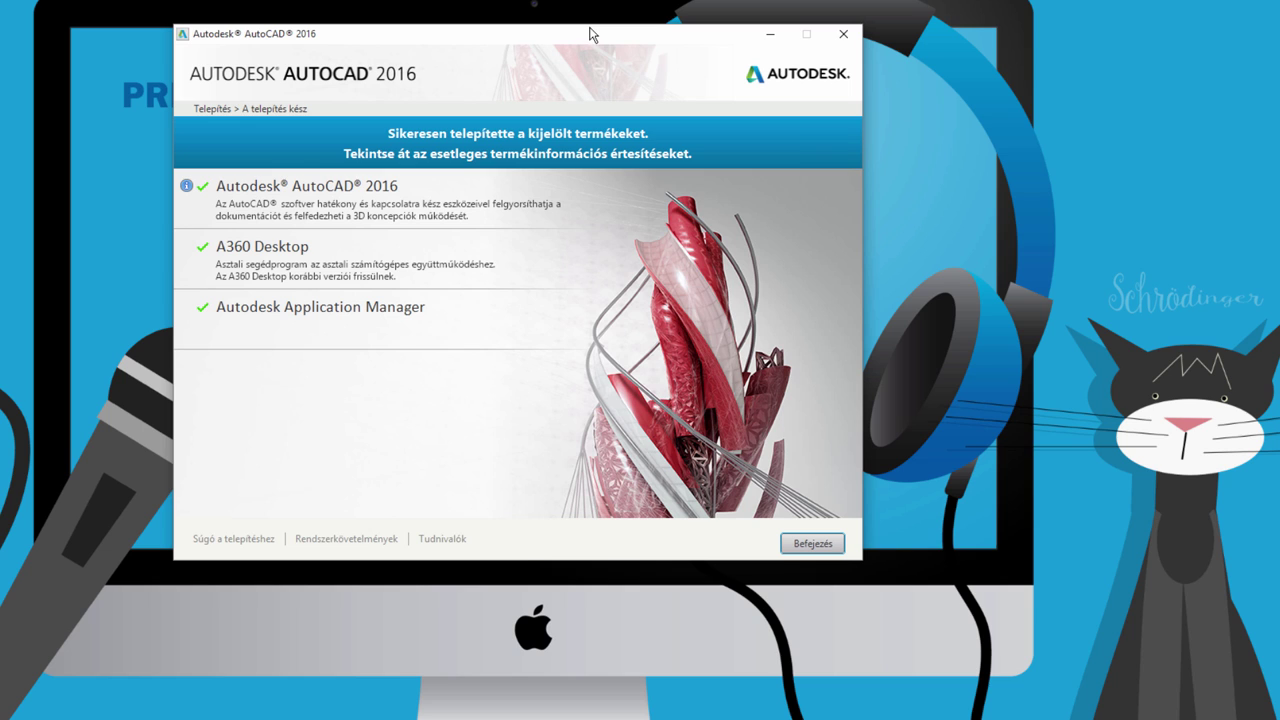
- Finish the installer with Befejezés, bringing up the restart prompt
{"action": "left_click_drag", "start_coordinate": [596, 37], "coordinate": [570, 43]}
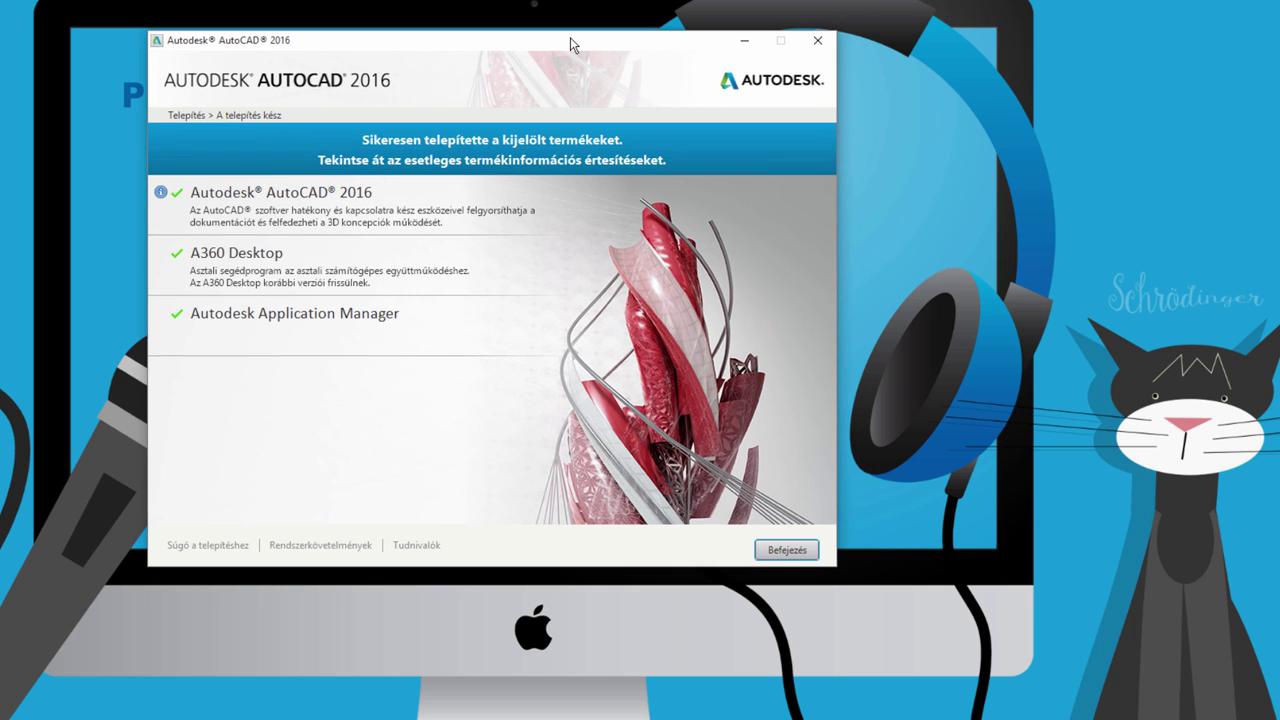
{"action": "left_click", "coordinate": [788, 551]}
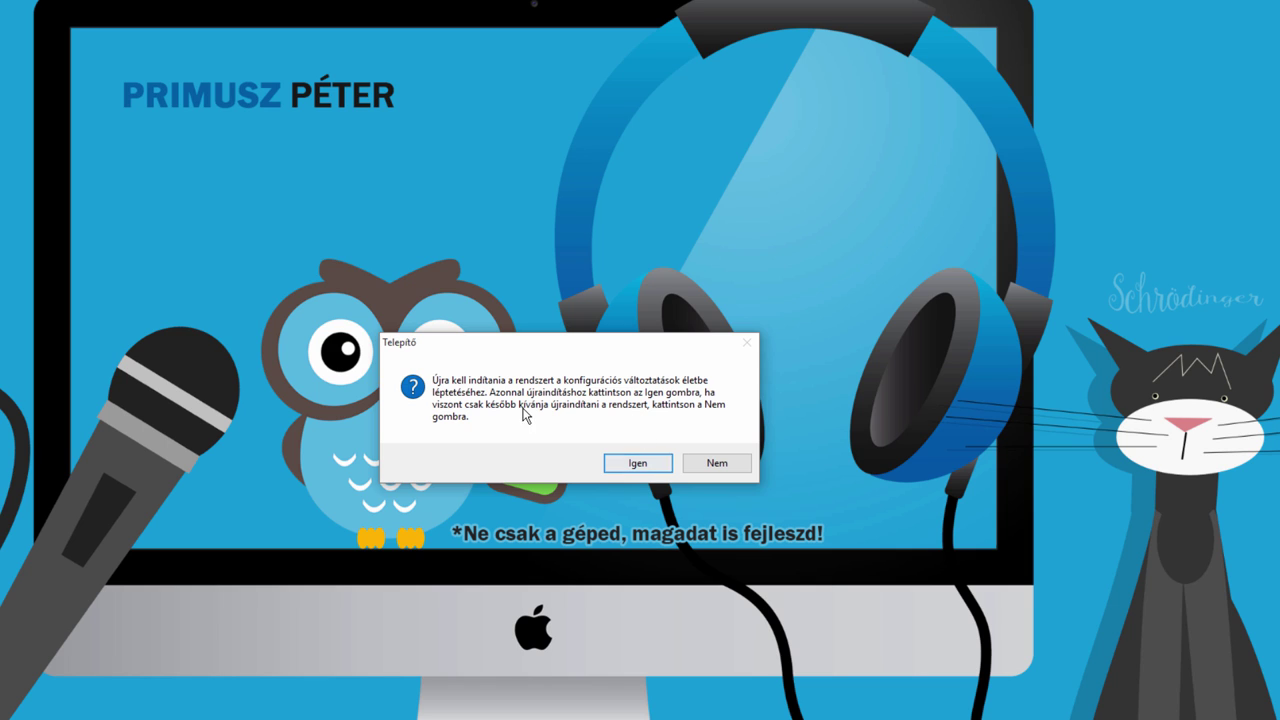
- Decline the restart with Nem and accept the Autodesk privacy statement on first launch
{"action": "left_click", "coordinate": [709, 463]}
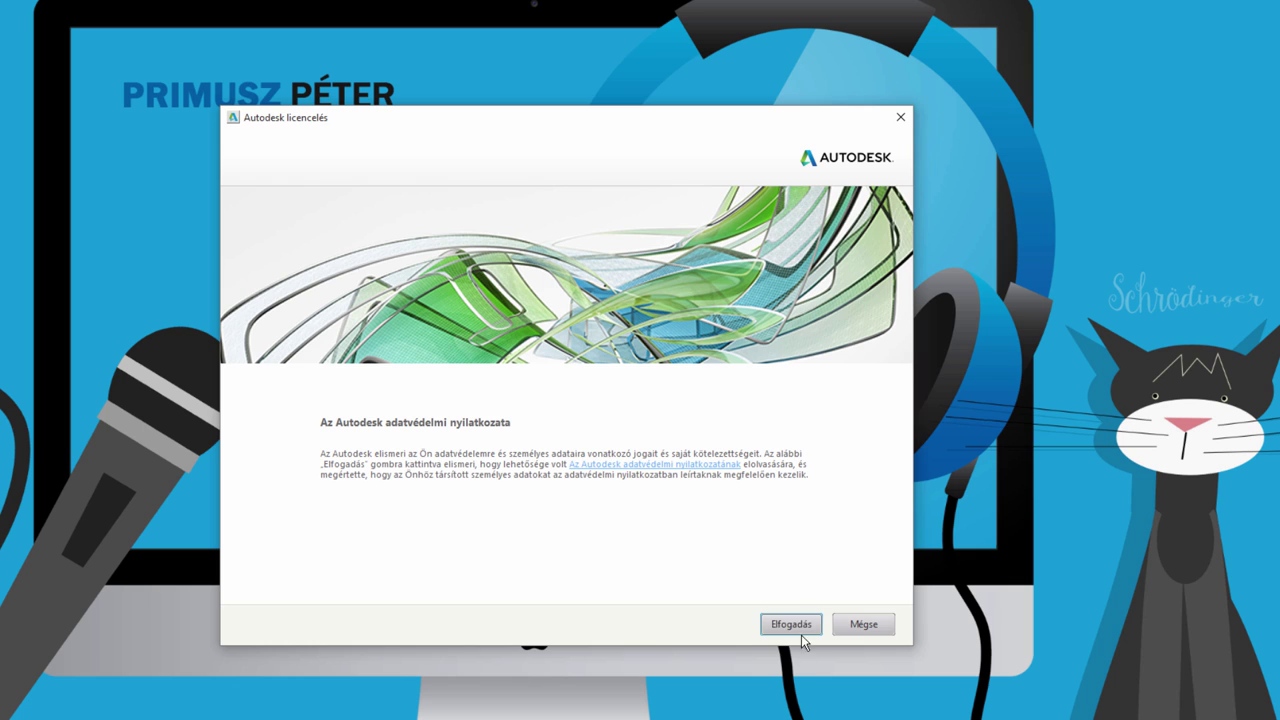
{"action": "left_click", "coordinate": [805, 628]}
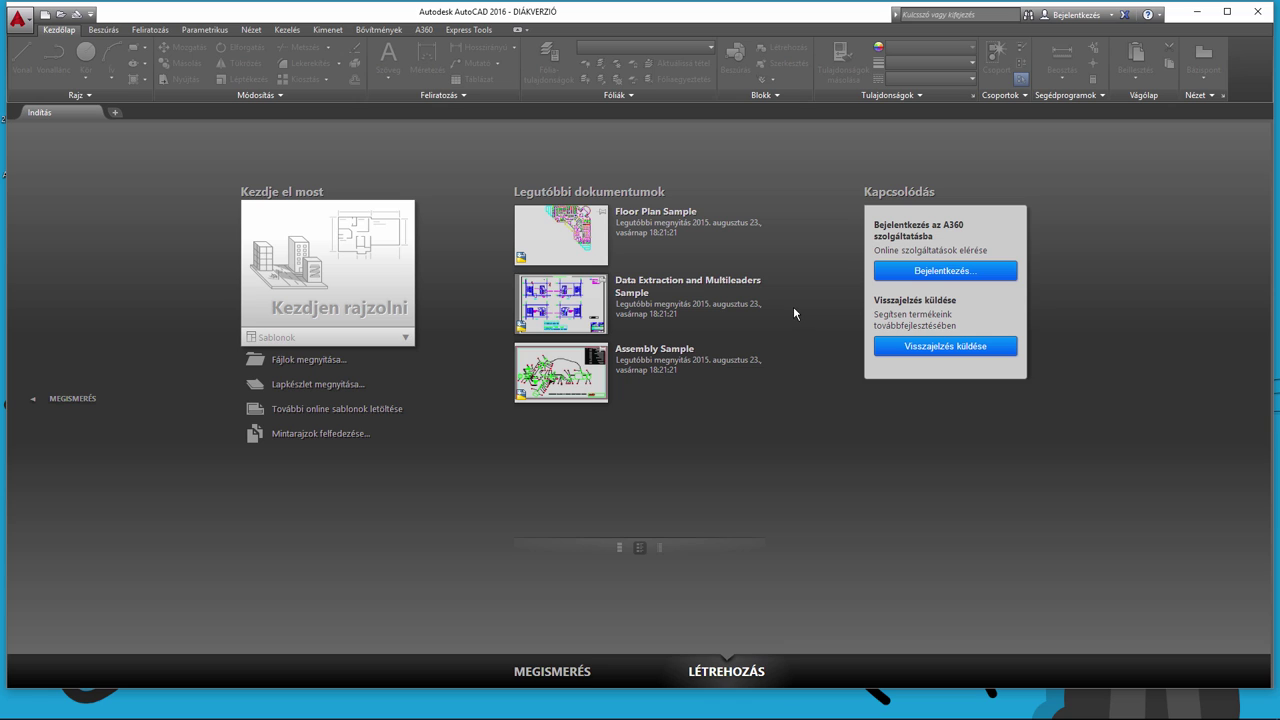
- Maximize the AutoCAD 2016 window so the Start tab fills the screen
{"action": "left_click", "coordinate": [1228, 15]}
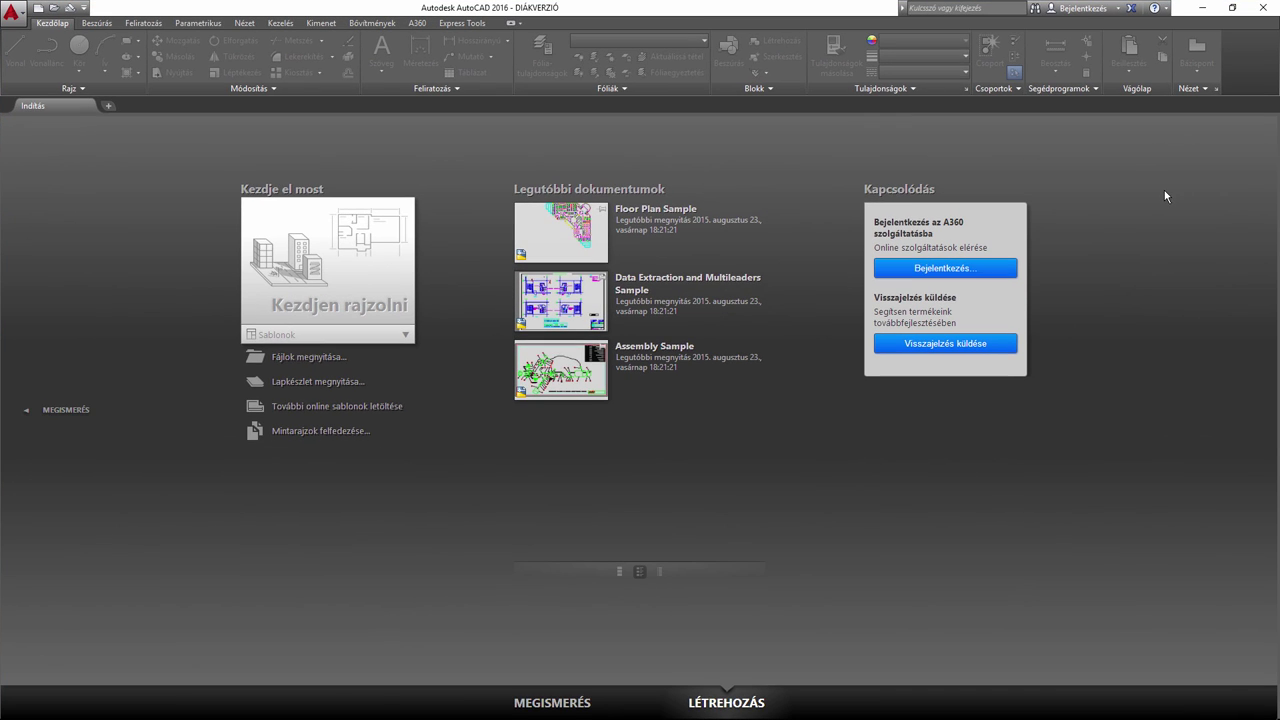